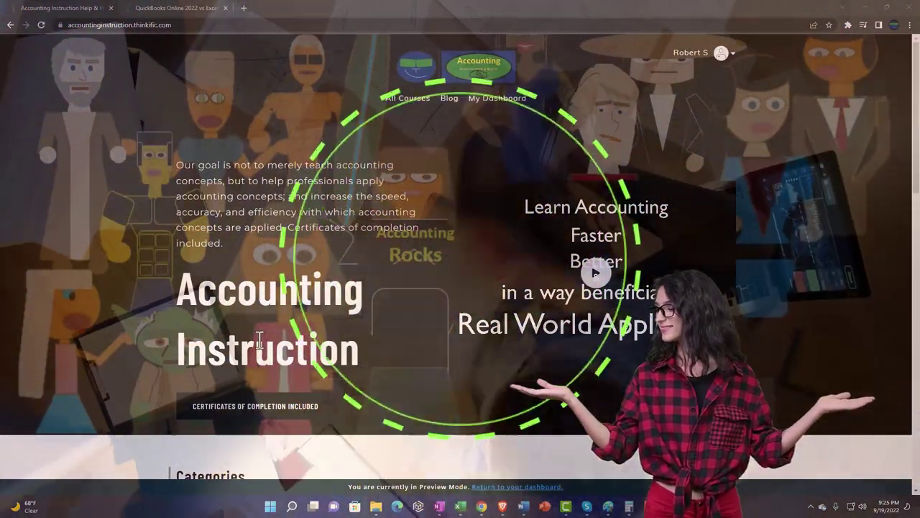
Browse the course categories on the Accounting Instruction site and the lesson sections of the QuickBooks Online 2022 course
scroll(127, 399, "down", 5)
scroll(126, 394, "down", 2)
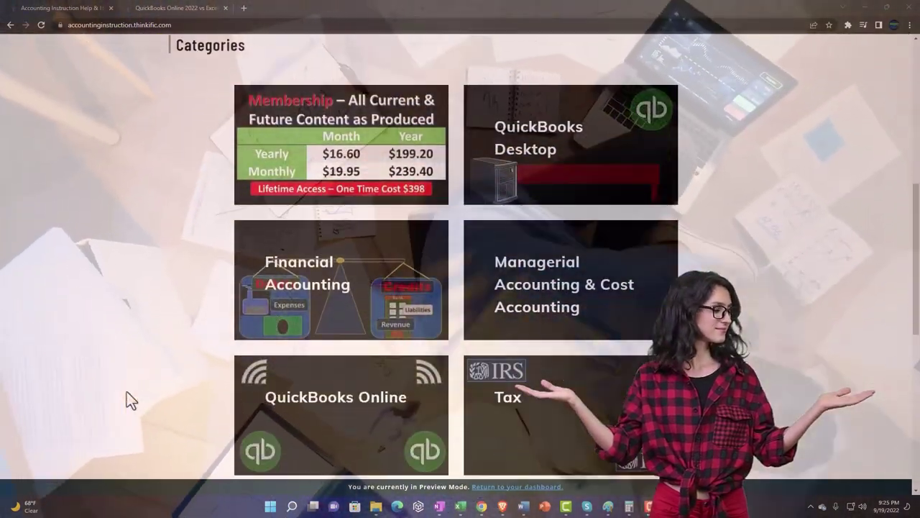
scroll(126, 394, "down", 1)
scroll(126, 393, "down", 4)
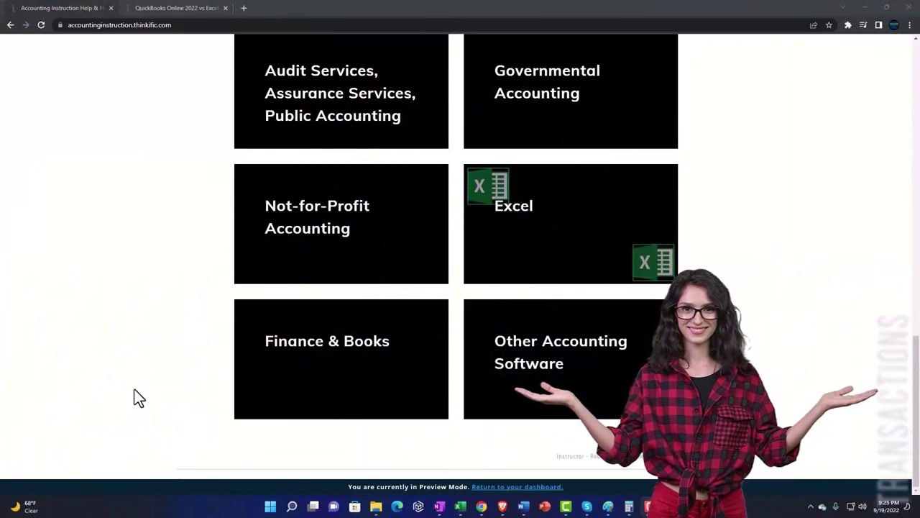
left_click(166, 15)
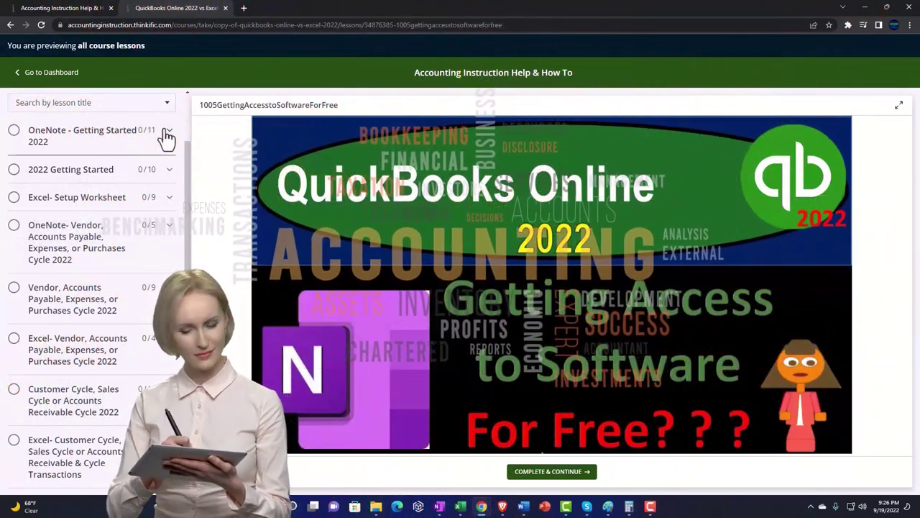
left_click(167, 137)
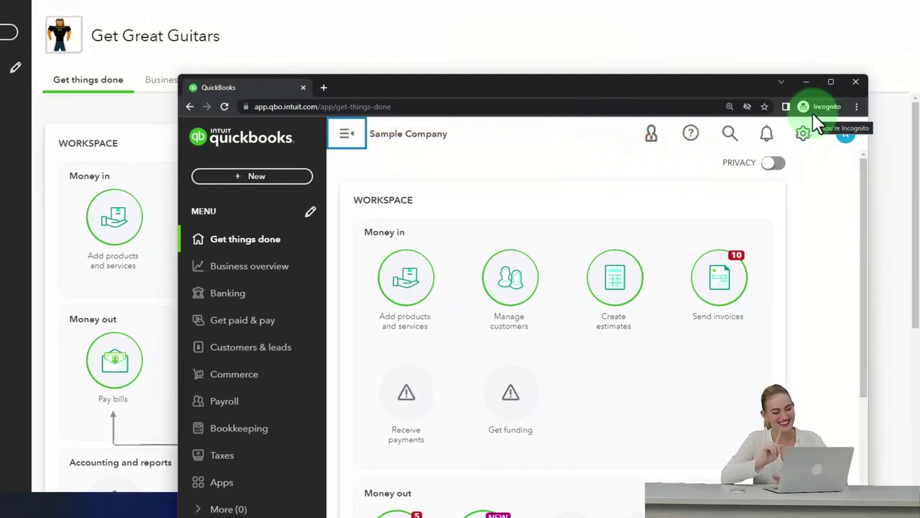
Examine the browser's new incognito window option and the sample company's Accountant view option, and move the sample window aside
left_click(857, 106)
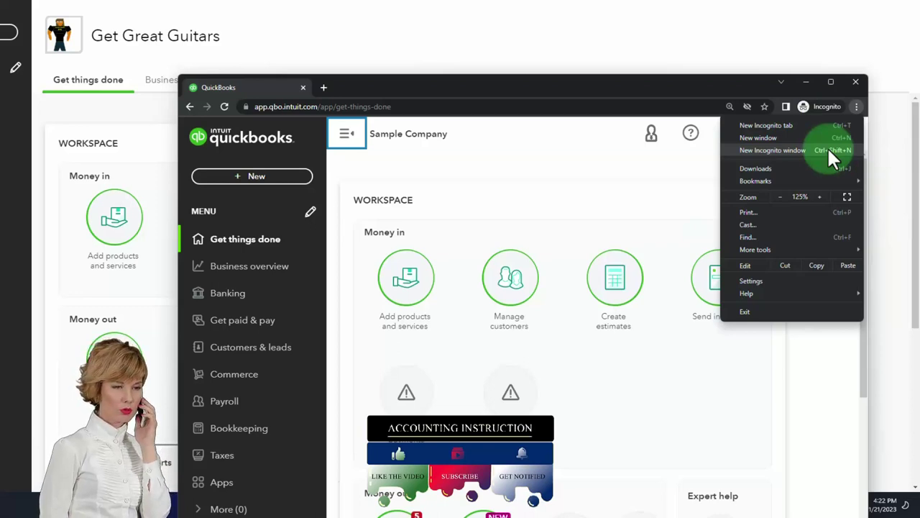
left_click(439, 156)
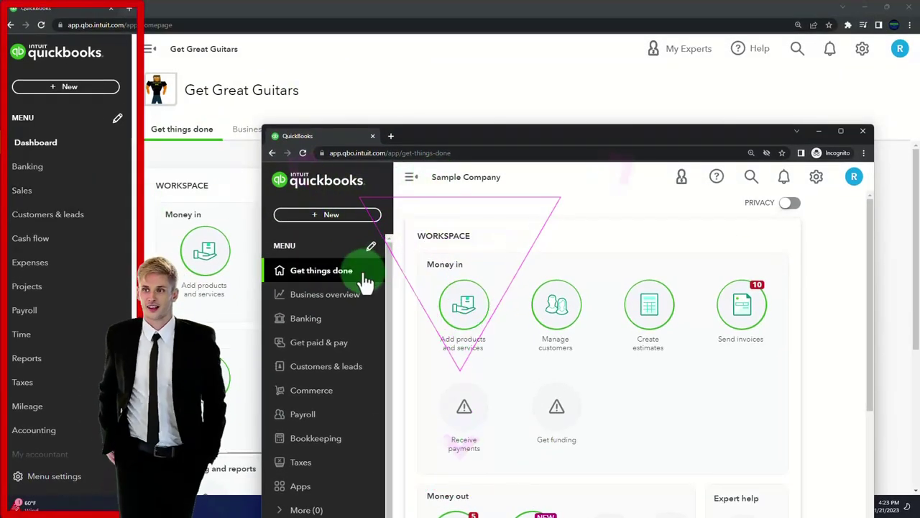
left_click(817, 178)
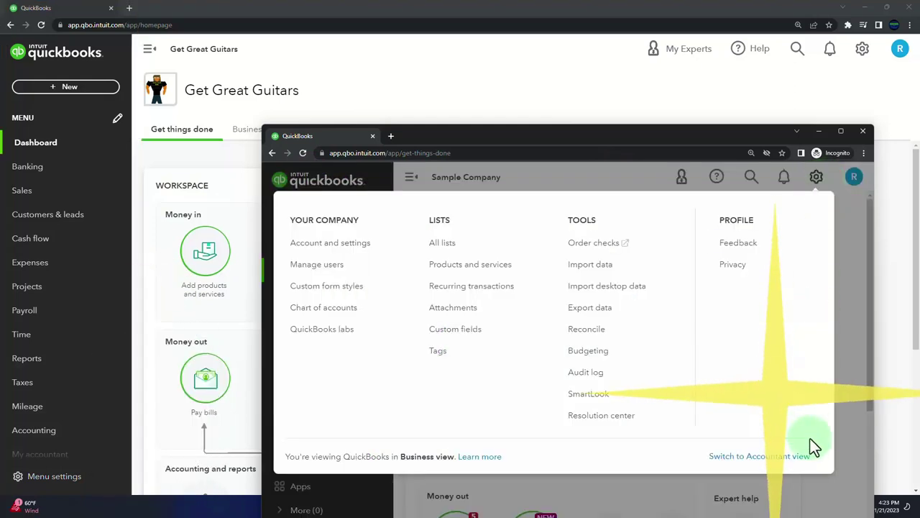
left_click_drag(536, 136, 919, 15)
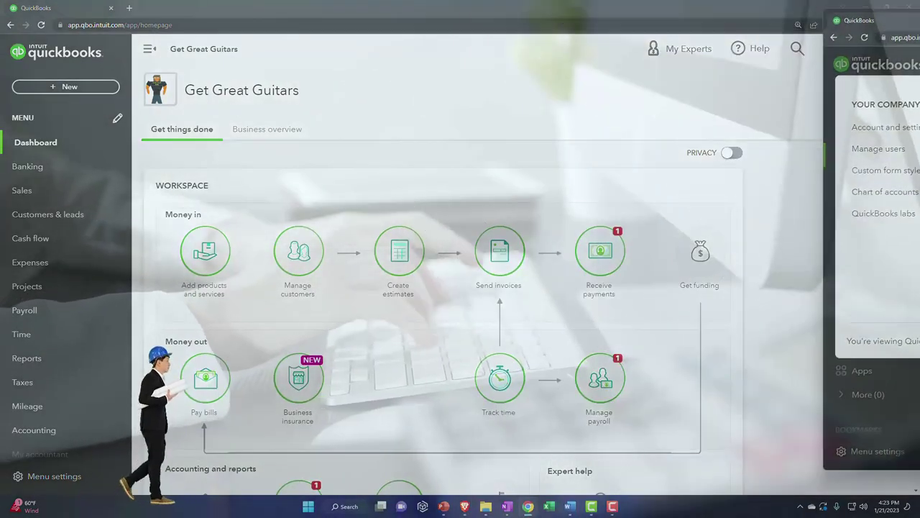
Duplicate the Get Great Guitars browser tab twice
right_click(78, 9)
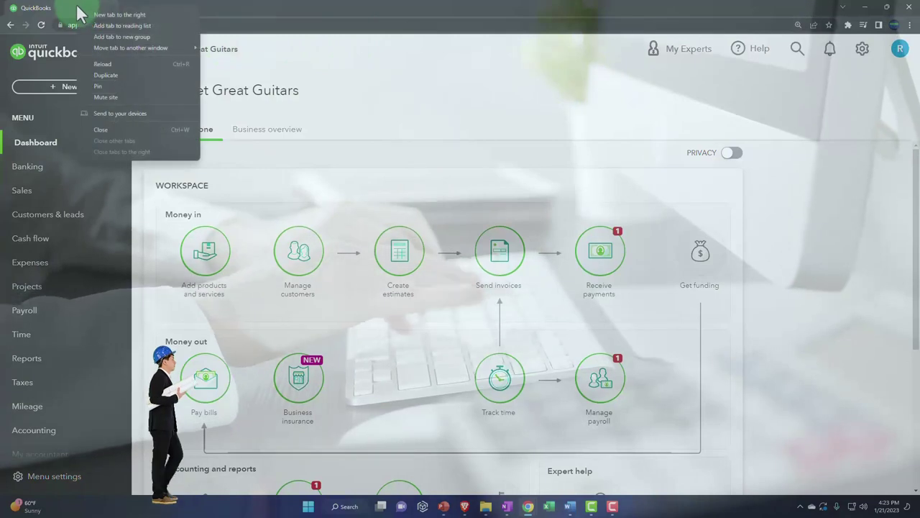
left_click(90, 75)
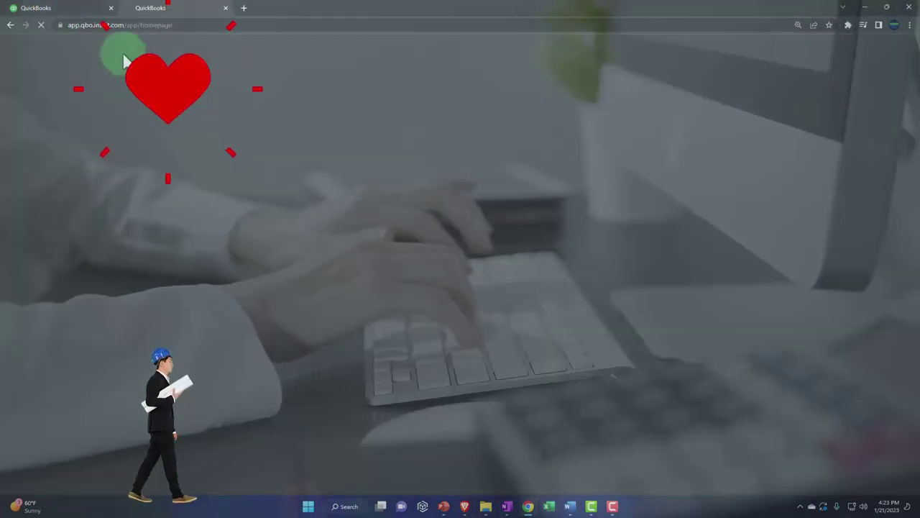
right_click(161, 12)
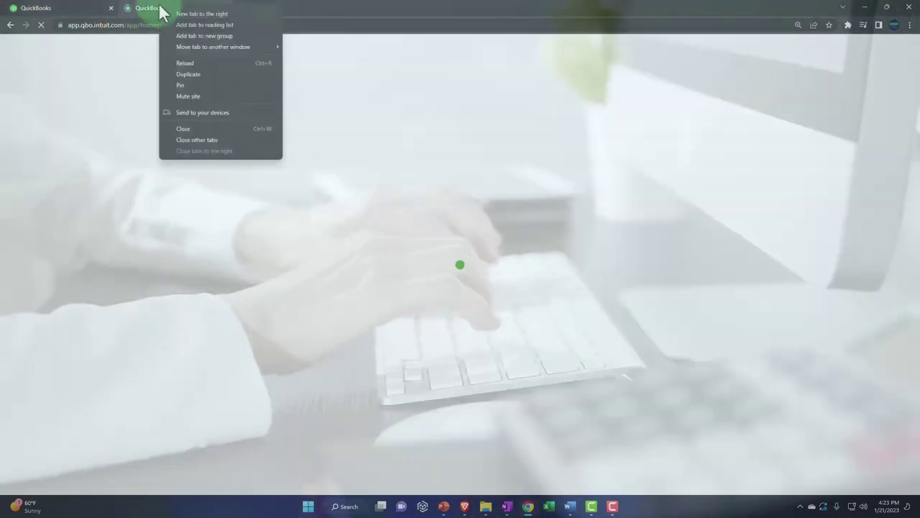
left_click(189, 74)
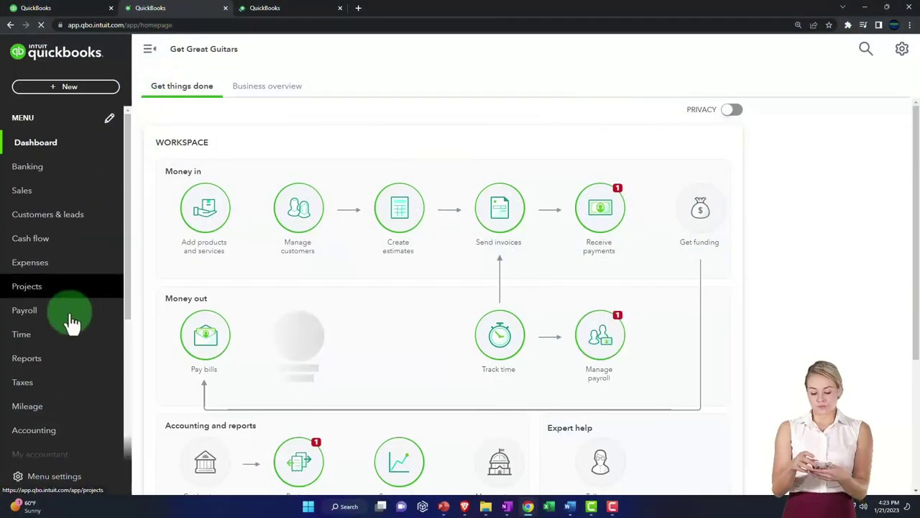
Open the Balance Sheet report from the favorite reports in the second Get Great Guitars tab
left_click(55, 360)
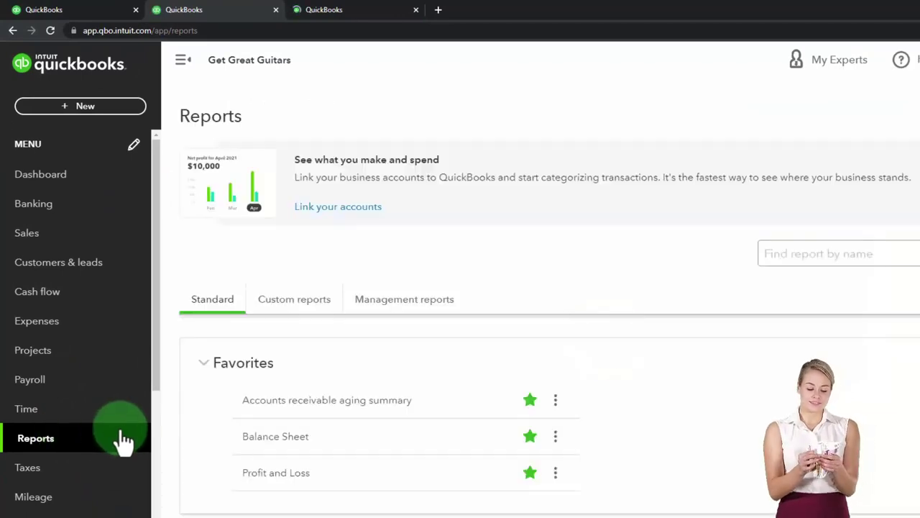
left_click(280, 437)
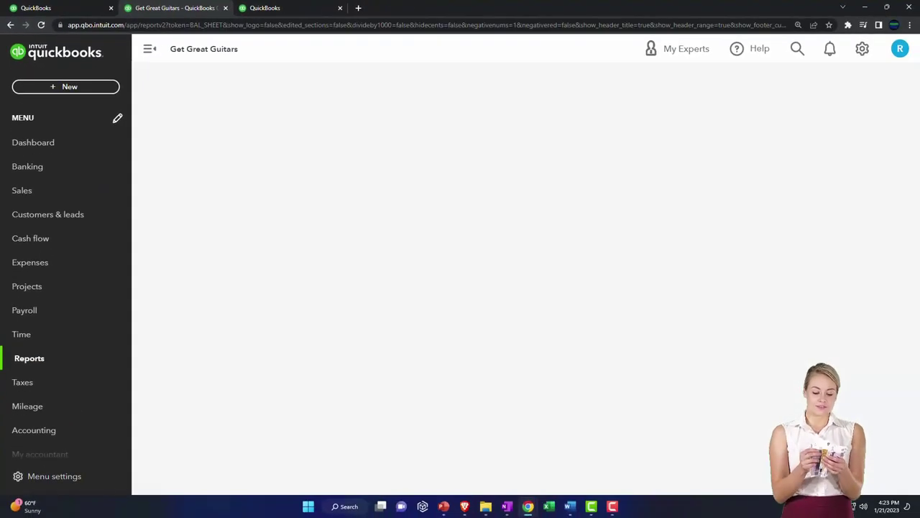
scroll(521, 323, "down", 2)
Switch to the sample company window and look up where Reports is found under Business overview
key("alt+Tab")
left_click_drag(494, 121, 407, 7)
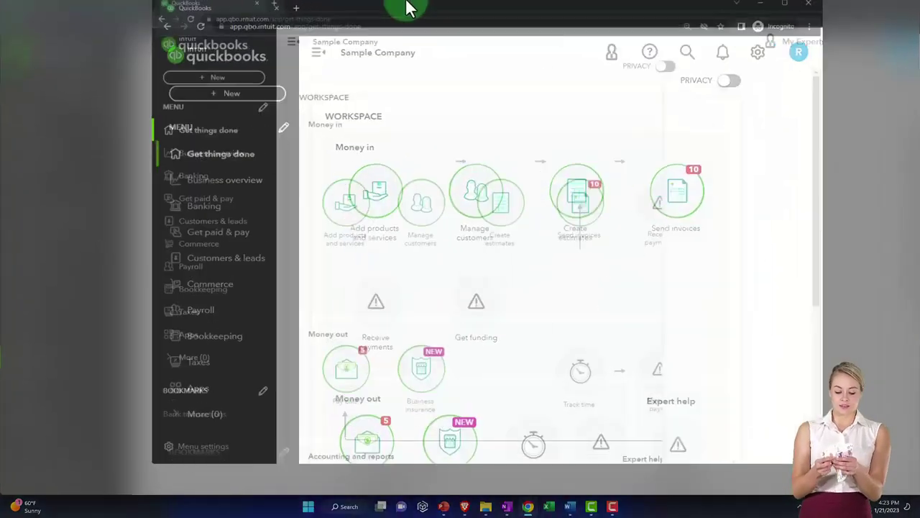
left_click(75, 171)
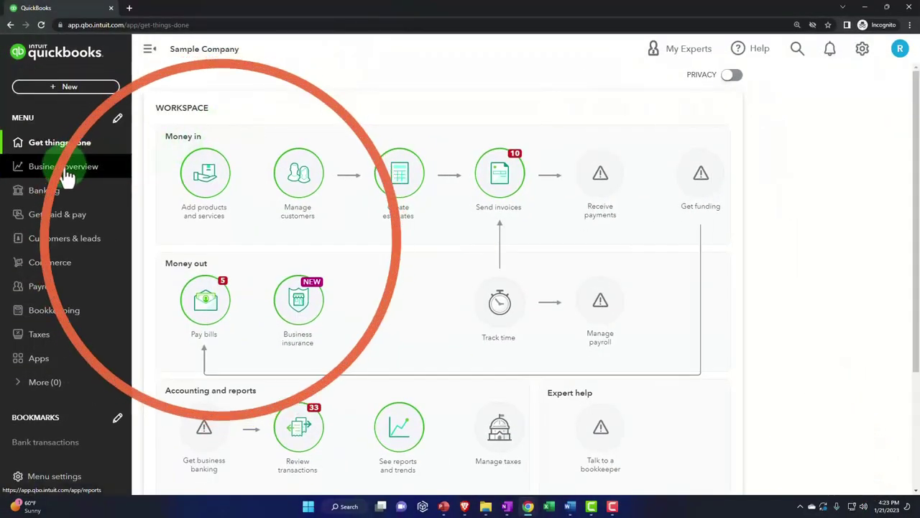
left_click(63, 111)
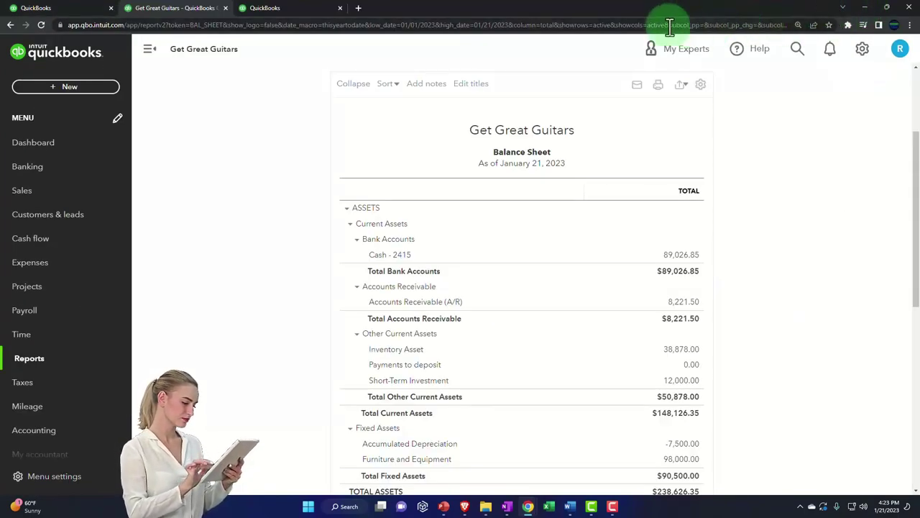
Open the Profit and Loss report from the favorite reports in the third Get Great Guitars tab
left_click(297, 8)
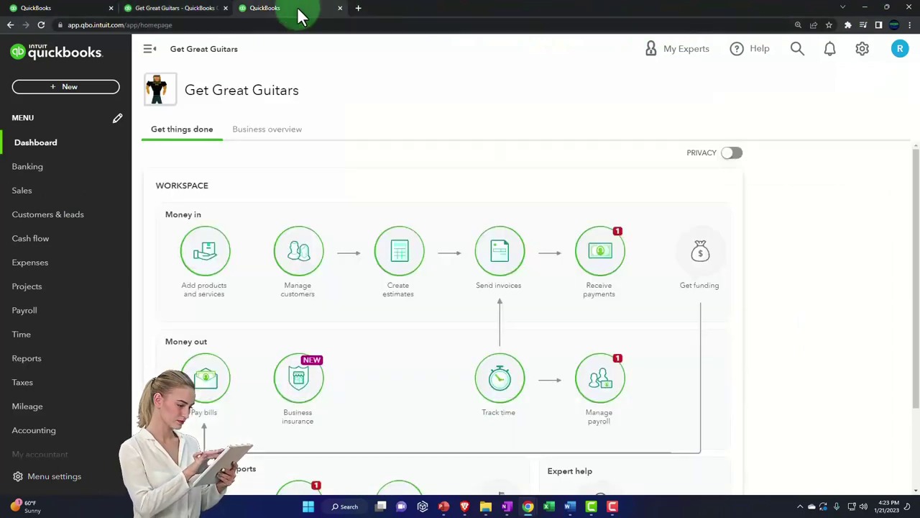
left_click(72, 456)
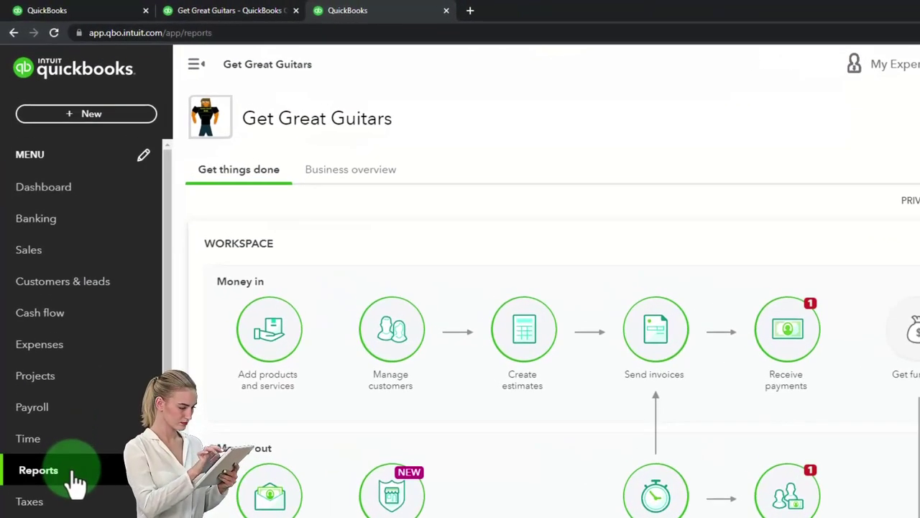
left_click(255, 479)
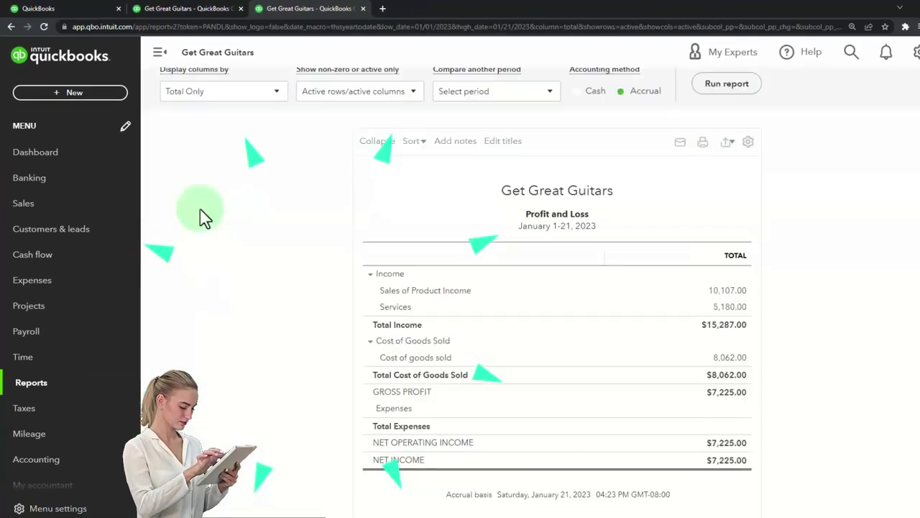
Run the Profit and Loss report for 01/01/2023 to 02/28/2023 with columns displayed by Months and the navigation menu hidden
left_click(159, 53)
left_click_drag(205, 155, 134, 149)
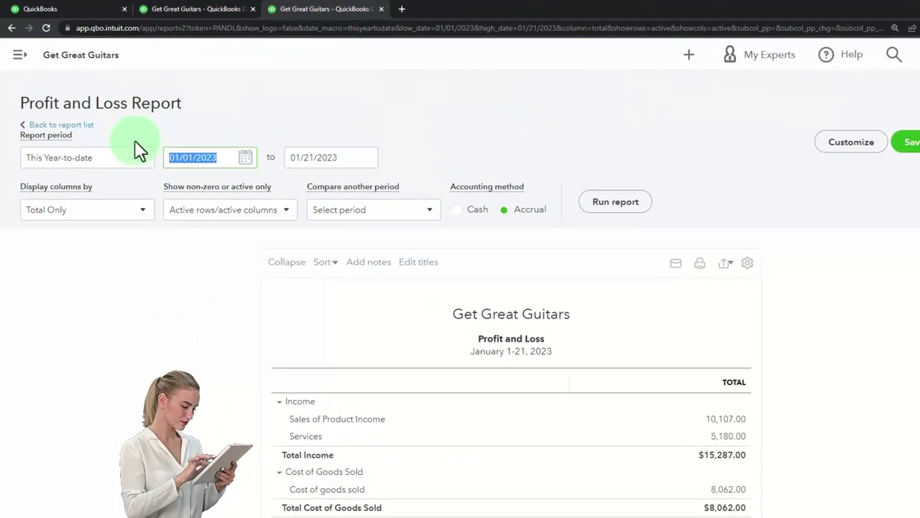
type("010123")
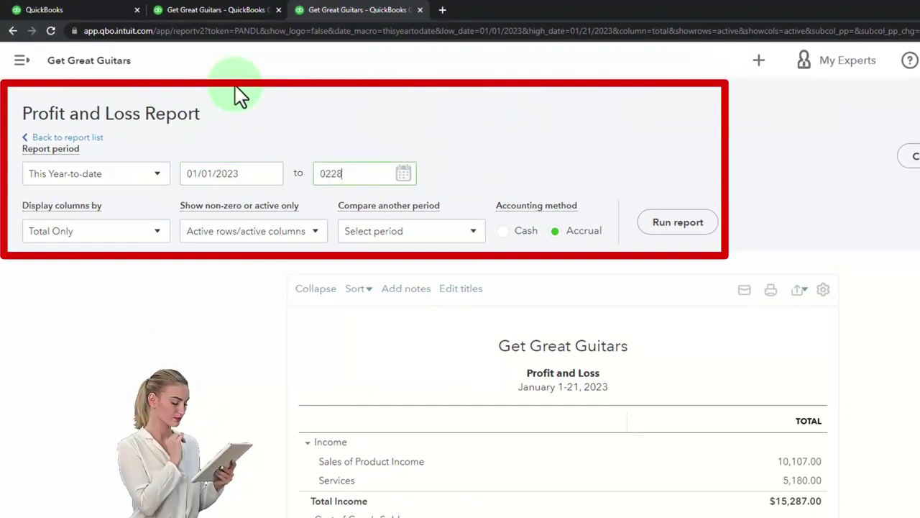
left_click(163, 238)
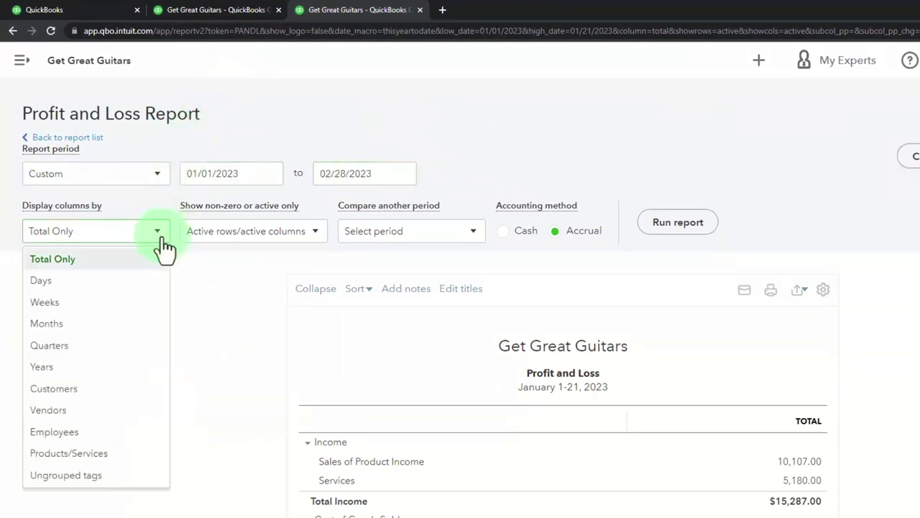
left_click(112, 327)
left_click(677, 223)
key("ctrl+plus")
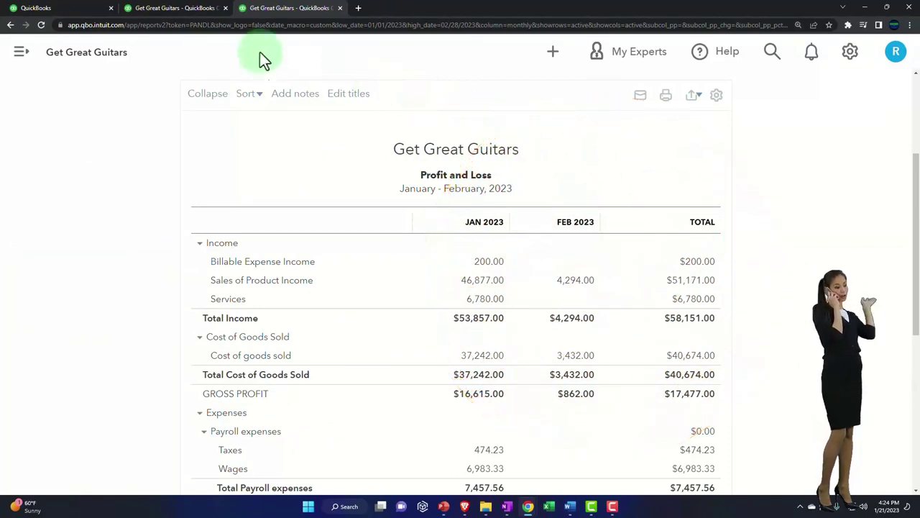
Run the Balance Sheet report for 01/01/2023 to 02/28/2023 with the navigation menu hidden
left_click(190, 10)
left_click(177, 50)
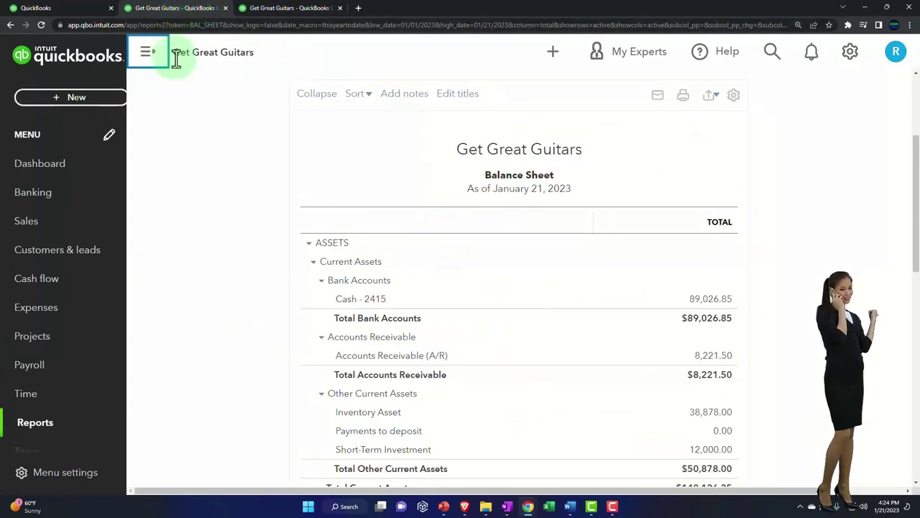
scroll(192, 145, "up", 2)
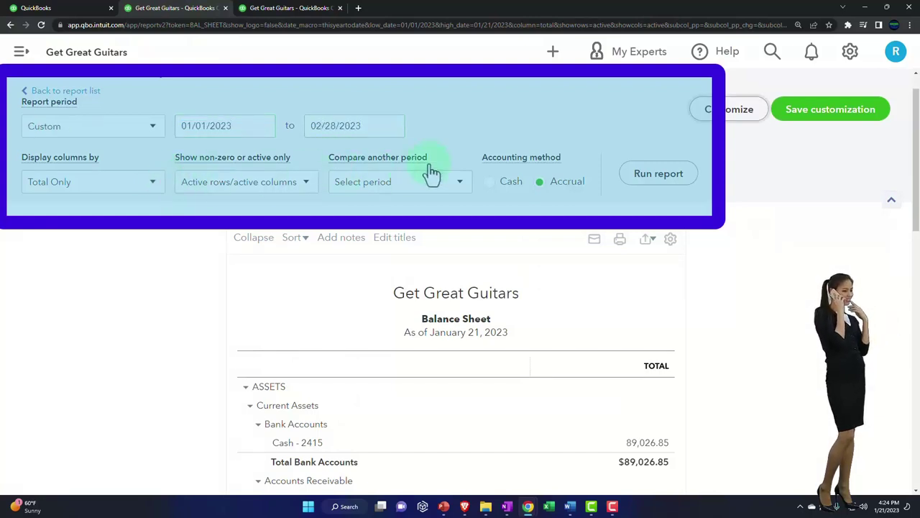
left_click(652, 178)
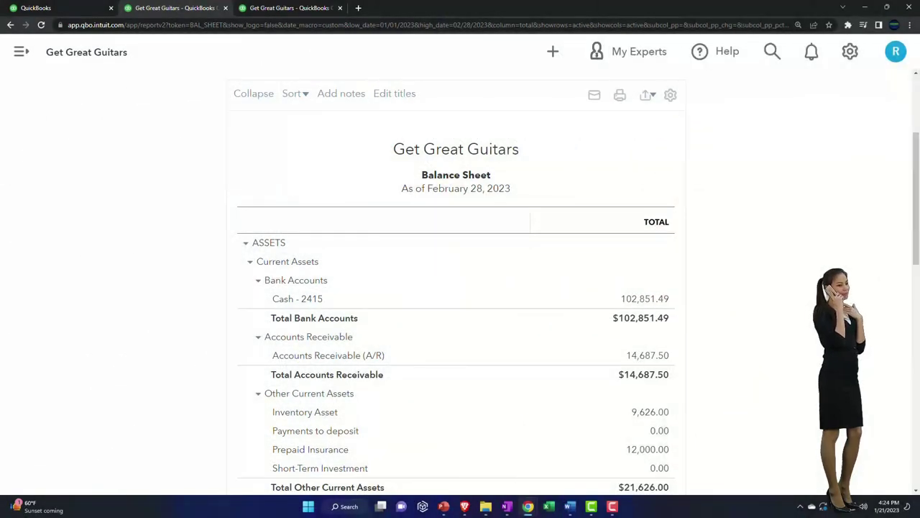
Switch to OneNote to study the flowchart of vendor, customer and employee cycles, and return to the balance sheet
left_click(507, 507)
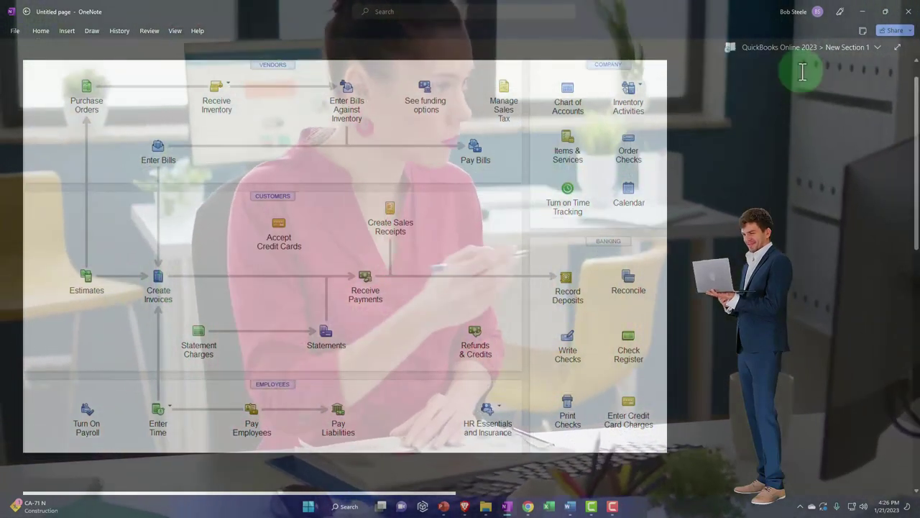
left_click(864, 12)
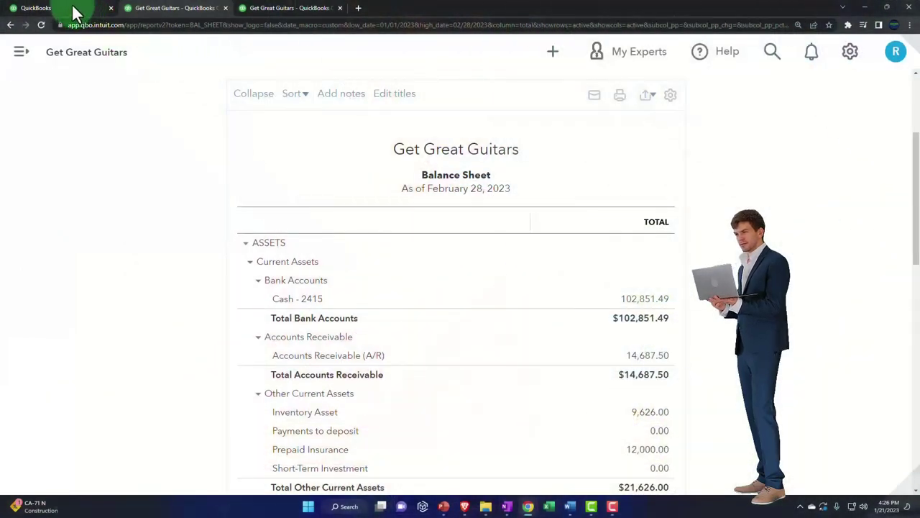
Open the Vendors page under Expenses in the first tab and hide the navigation menu
left_click(72, 9)
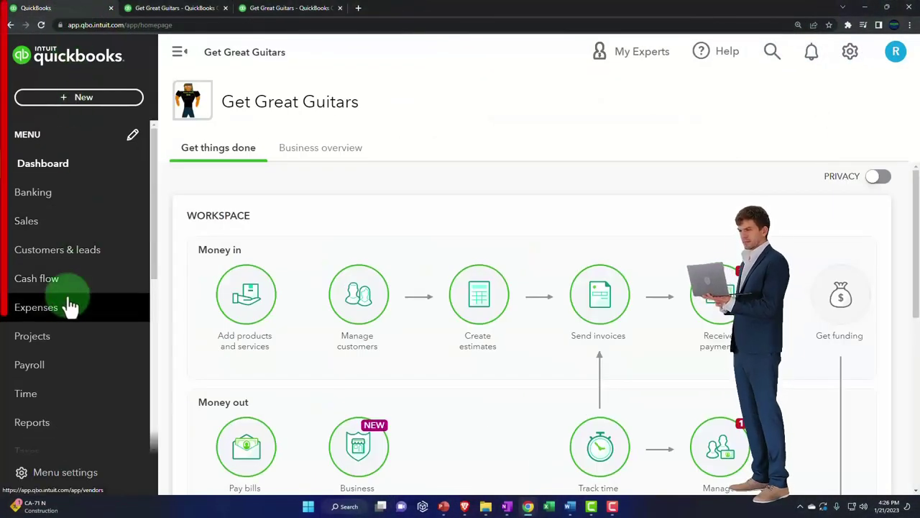
left_click(64, 315)
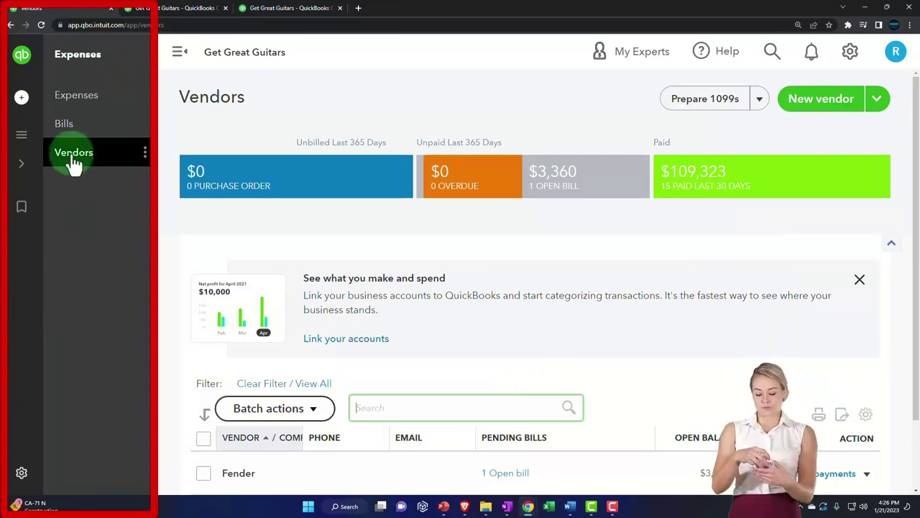
left_click(145, 97)
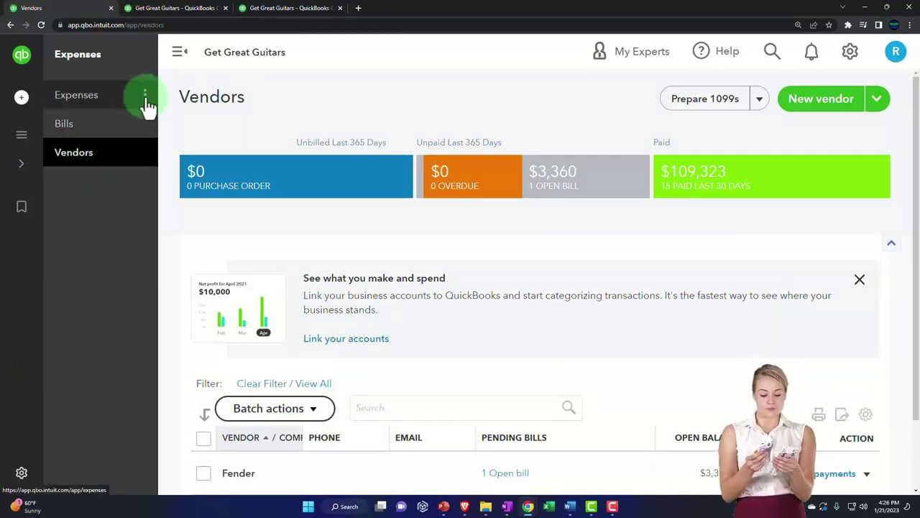
left_click(176, 54)
Clear the filter on the vendor list and browse all vendors
scroll(180, 330, "down", 1)
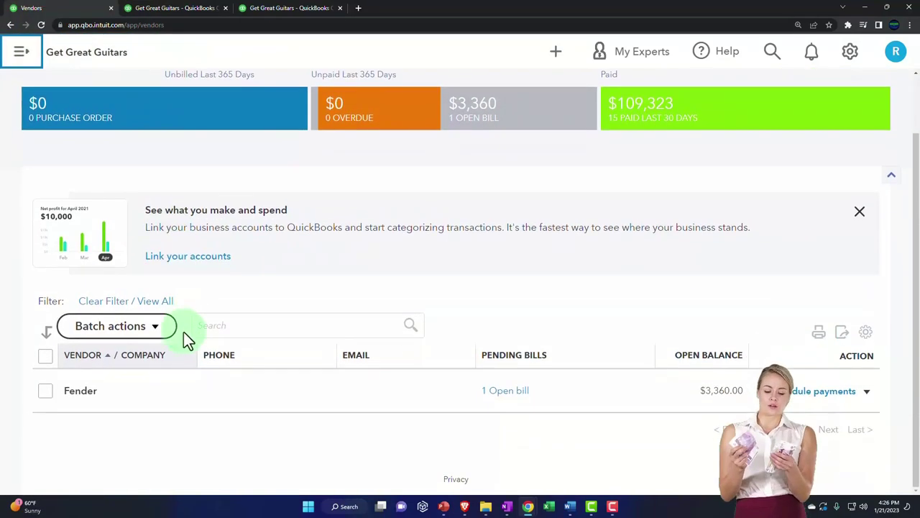
left_click(153, 305)
scroll(195, 333, "down", 4)
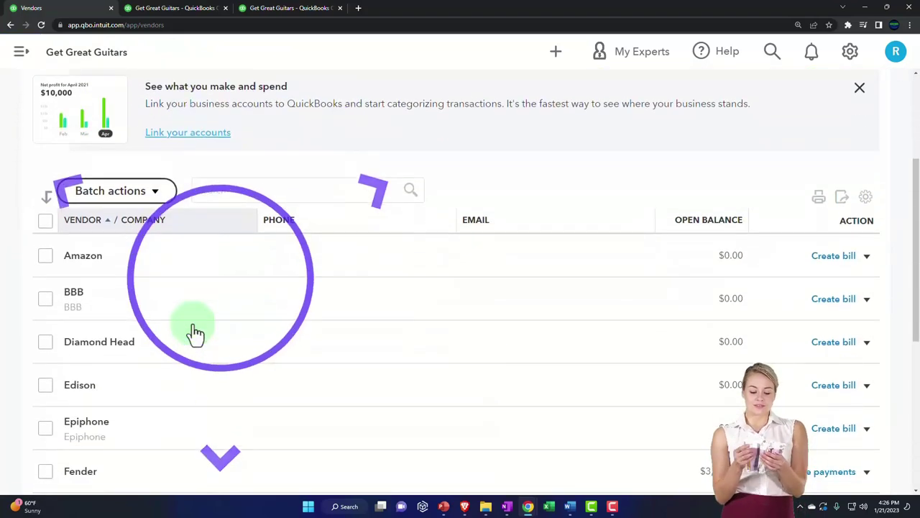
scroll(177, 336, "down", 1)
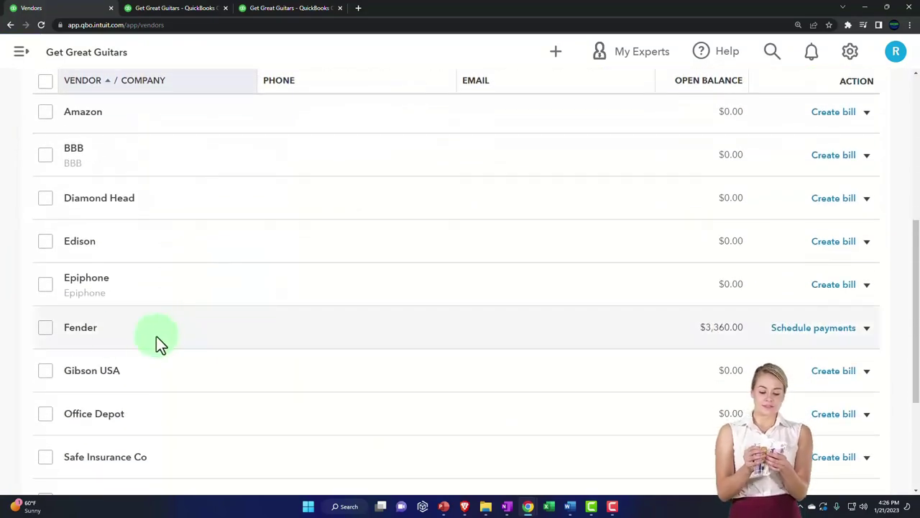
Open the vendor Fender, examine the item details of its purchase order 1006, and close the order
left_click(106, 333)
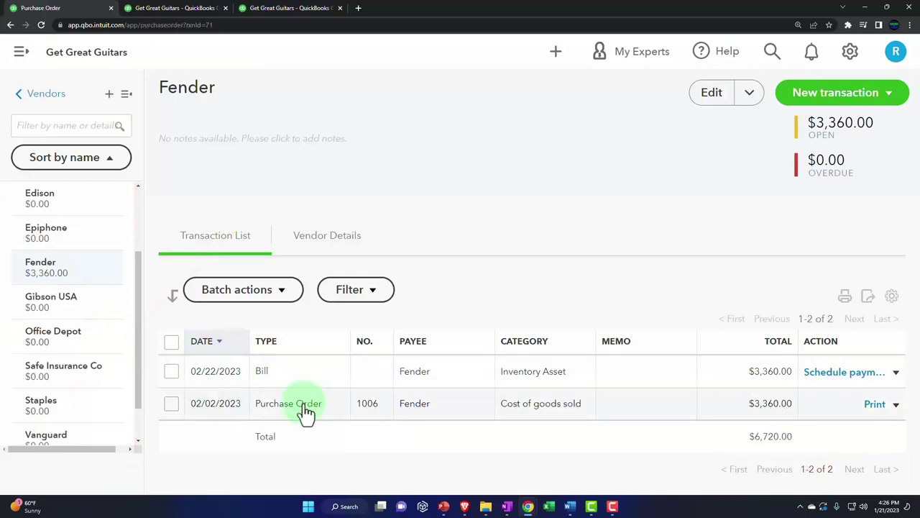
left_click(304, 406)
scroll(419, 374, "down", 2)
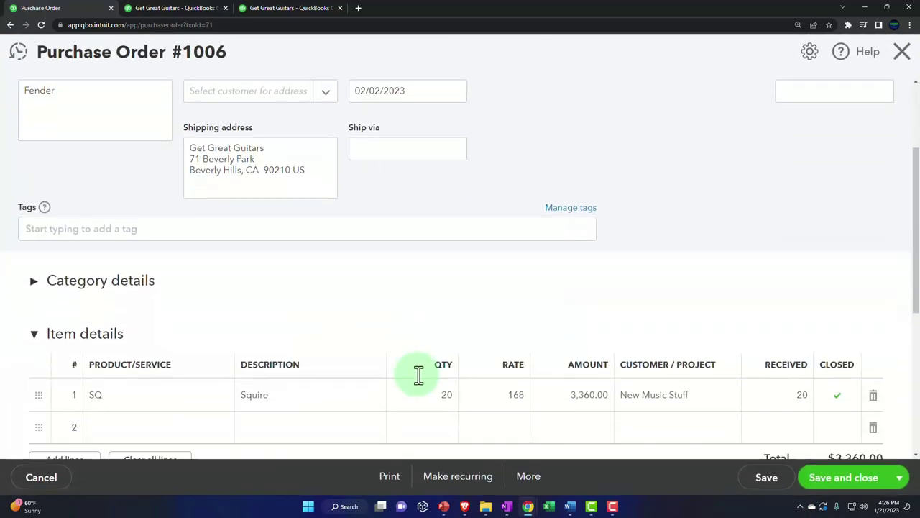
scroll(419, 374, "down", 2)
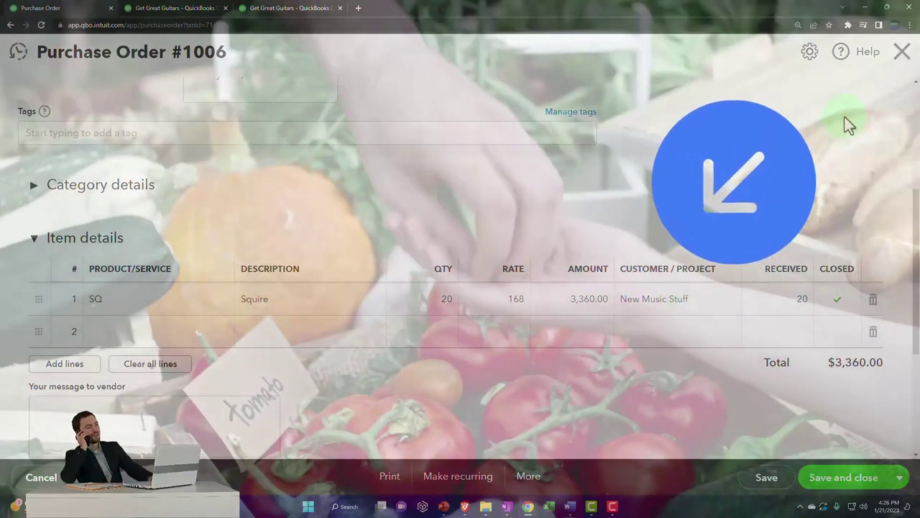
left_click(901, 54)
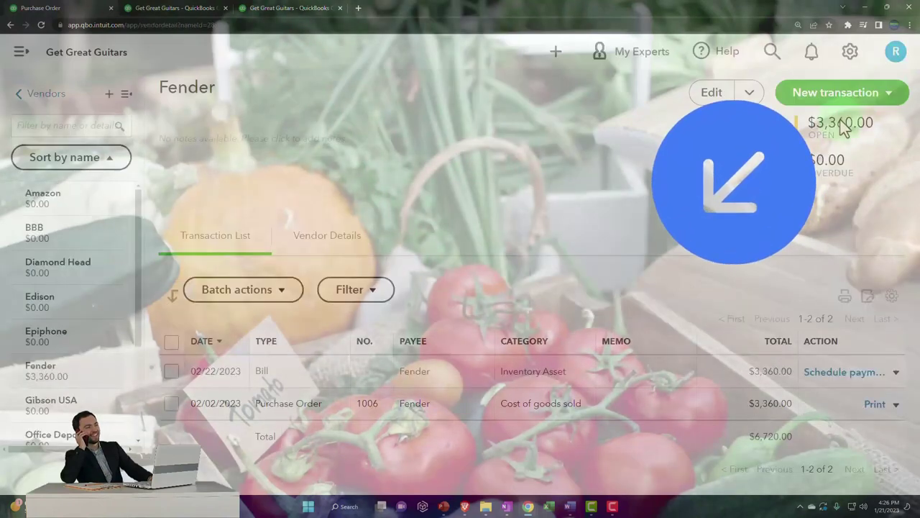
Mark the Squire line of Fender's 02/22/2023 bill as billable and taxable, and save and close the modified bill
left_click(286, 385)
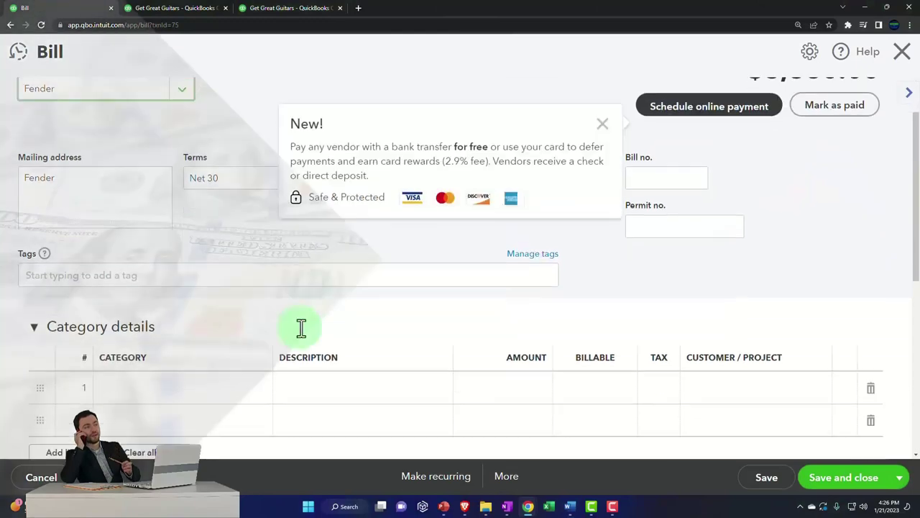
scroll(302, 328, "down", 2)
scroll(300, 352, "down", 2)
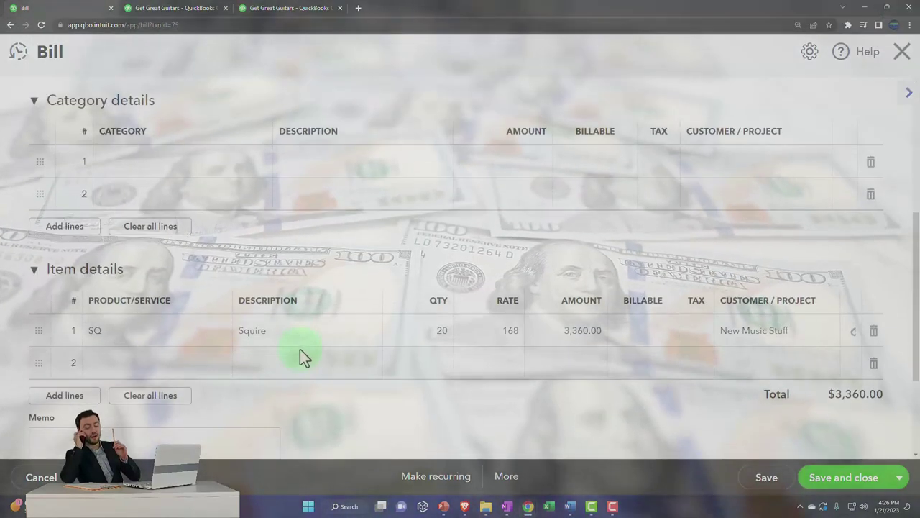
left_click(640, 340)
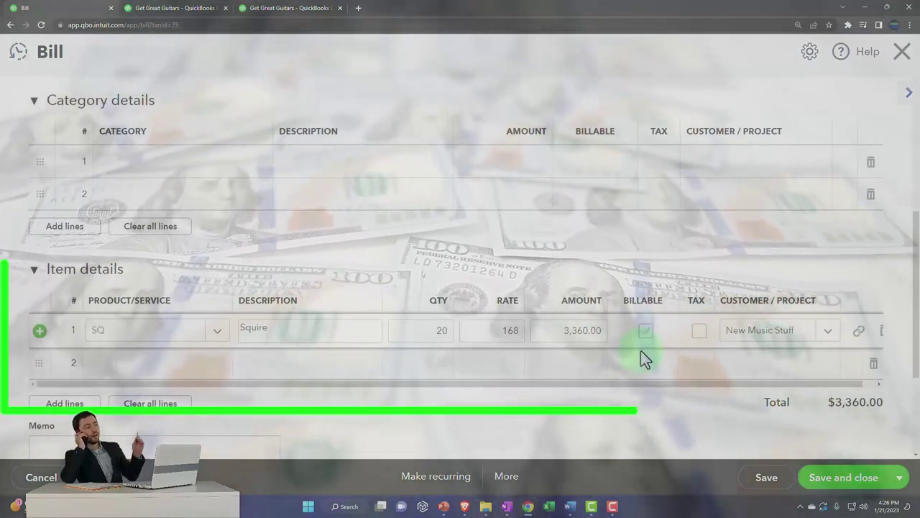
left_click(640, 335)
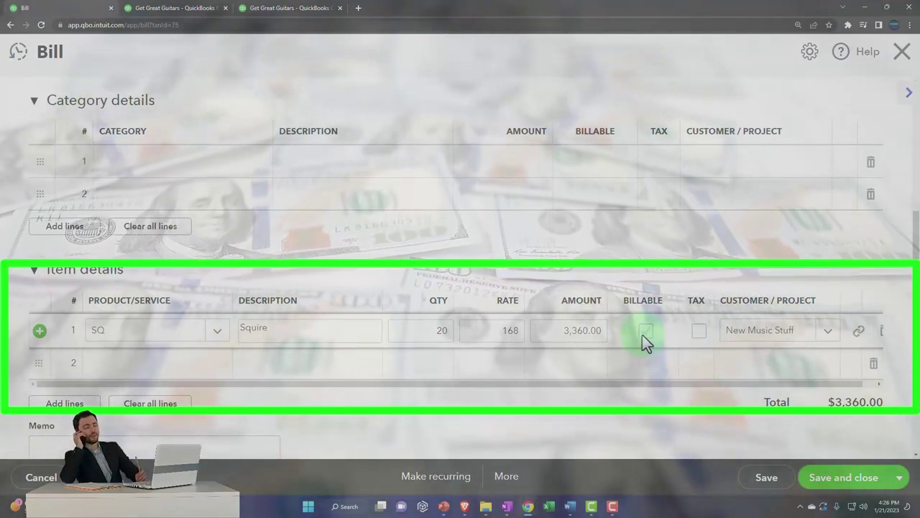
left_click(613, 419)
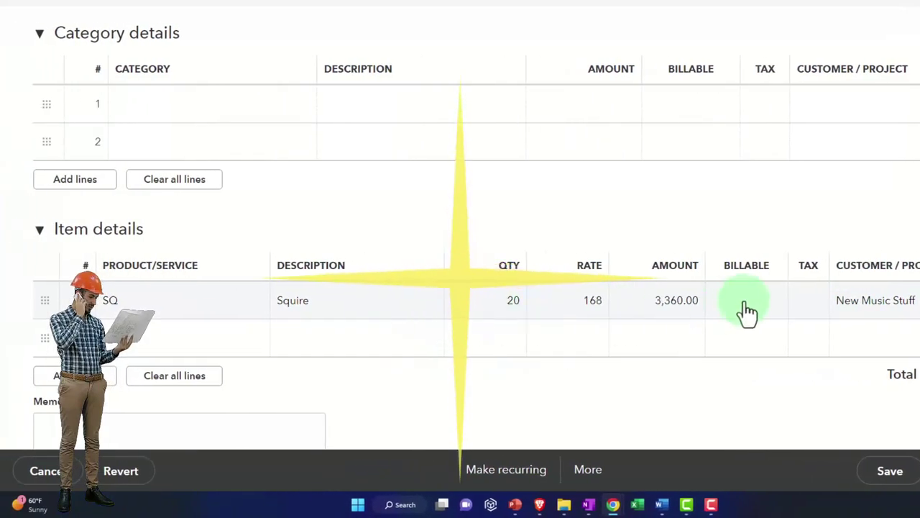
left_click(745, 309)
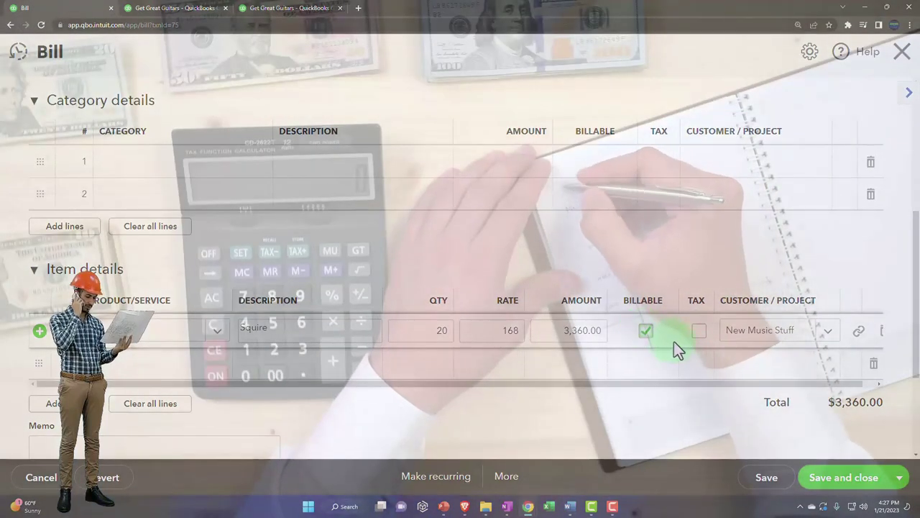
left_click(696, 332)
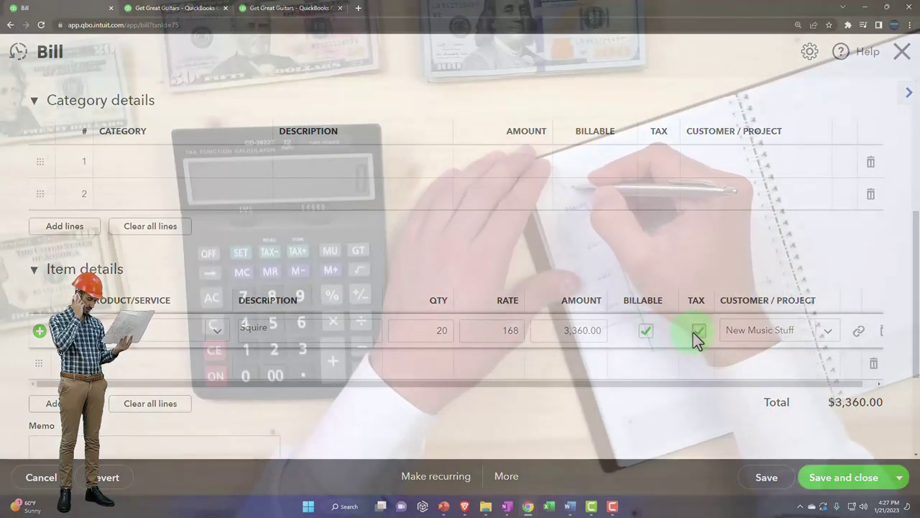
left_click(834, 478)
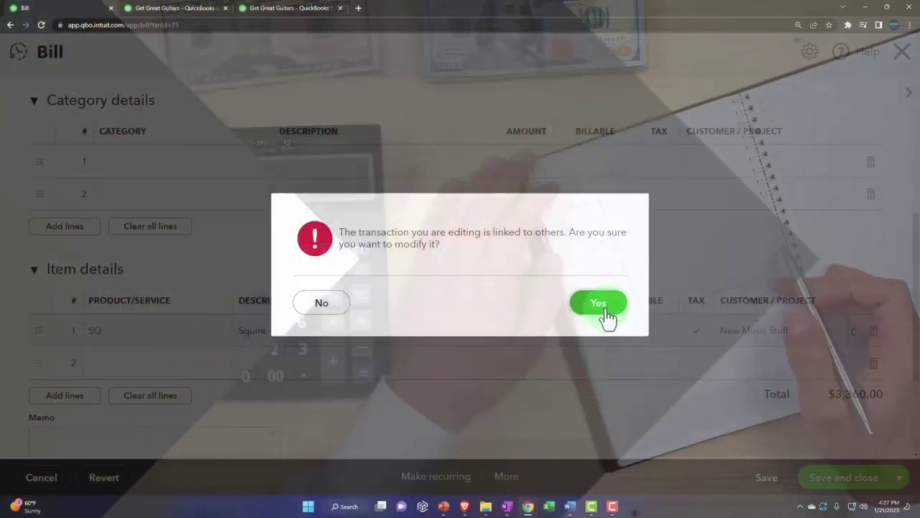
left_click(606, 312)
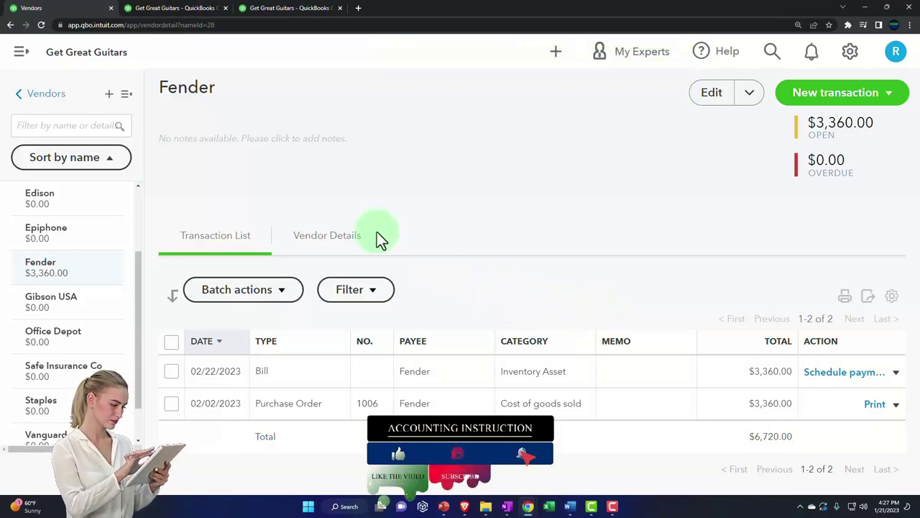
Start a new invoice for the customer New Music Stuff, dismissing the payments setup page
left_click(556, 54)
key("ctrl+minus")
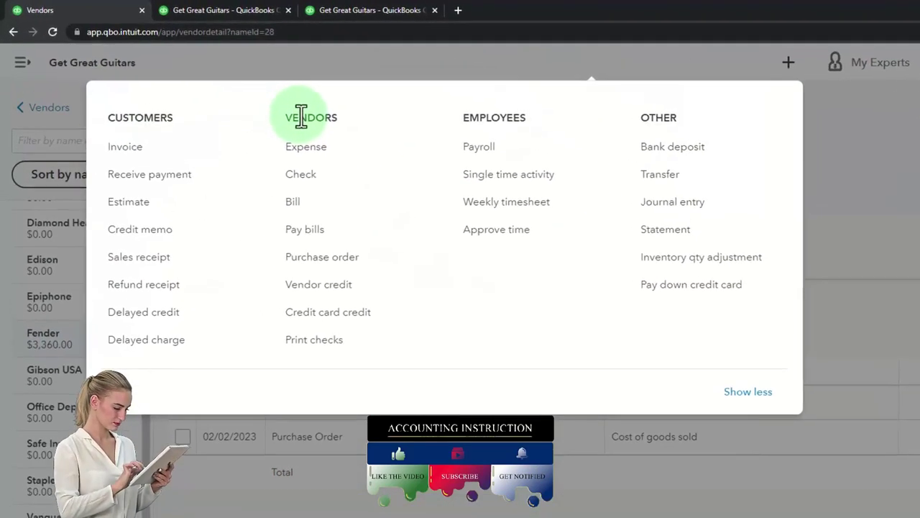
left_click(167, 154)
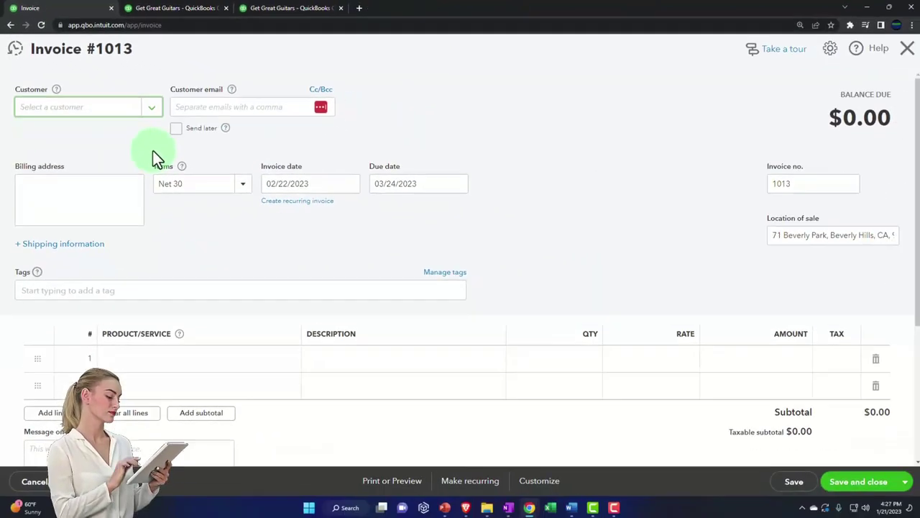
type("mus")
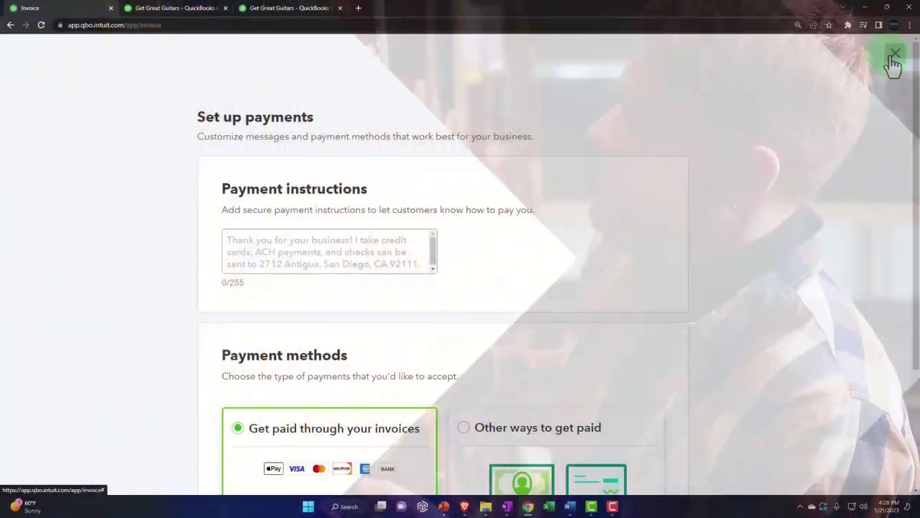
left_click(892, 59)
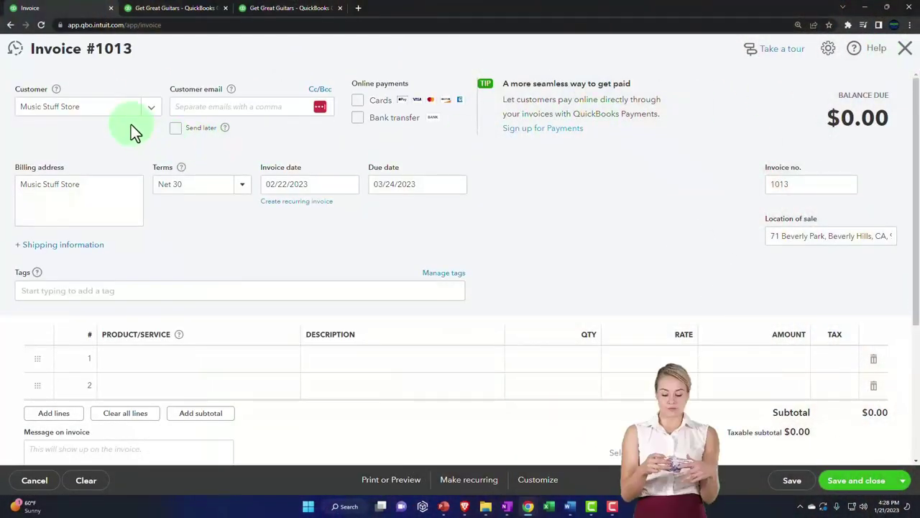
left_click(115, 109)
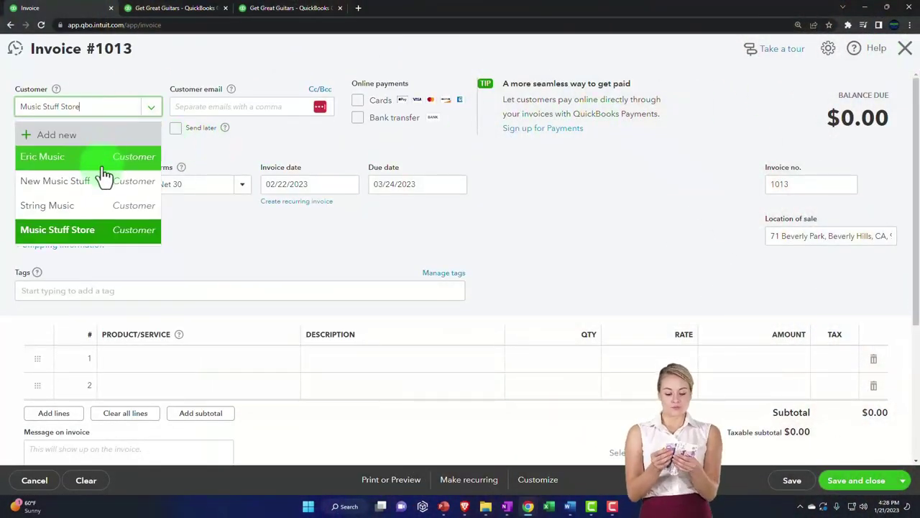
left_click(100, 183)
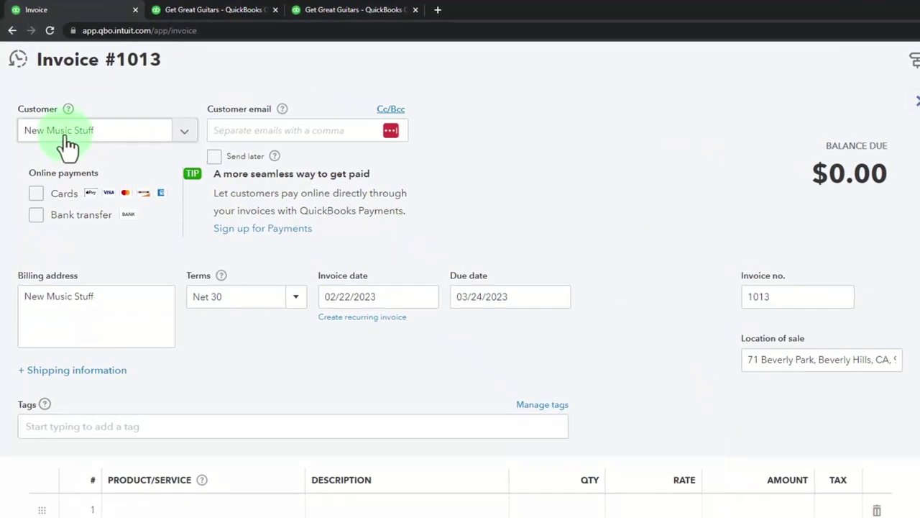
Add the Feb 22 Squire billable expense of $3,360.00 to the invoice
left_click(879, 224)
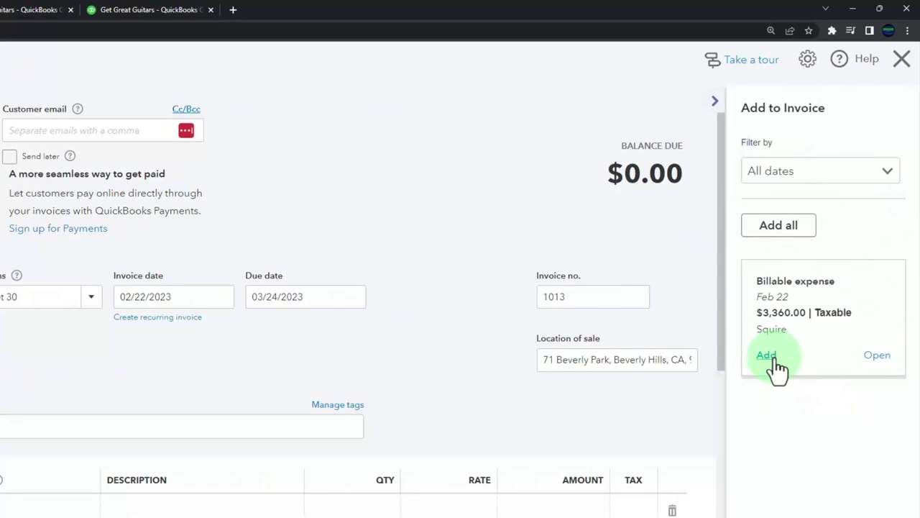
left_click(775, 358)
left_click(68, 133)
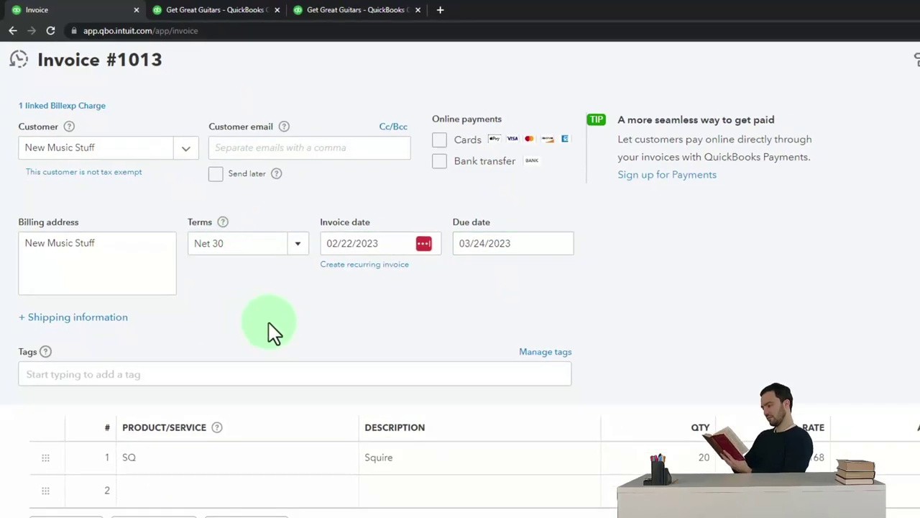
Add the SQ item on the invoice's second line to bring in its standard sales rate
left_click(275, 383)
scroll(216, 316, "down", 1)
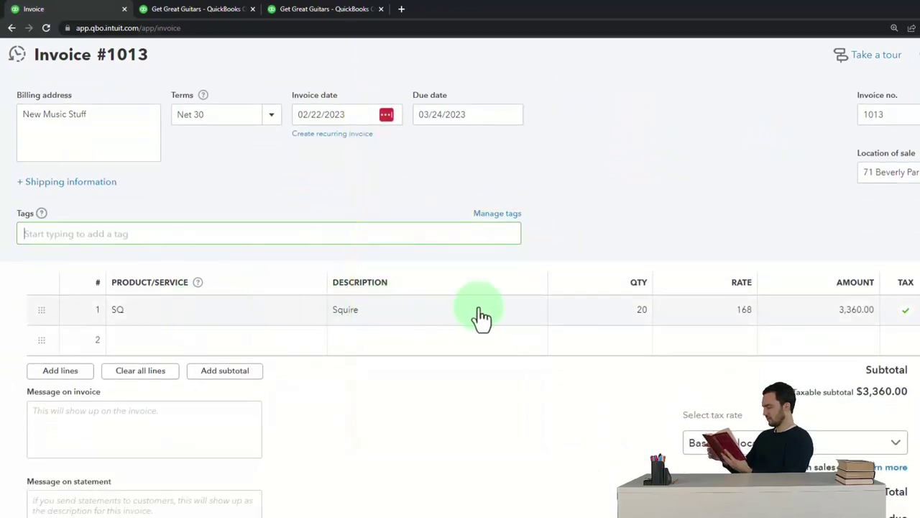
left_click(153, 345)
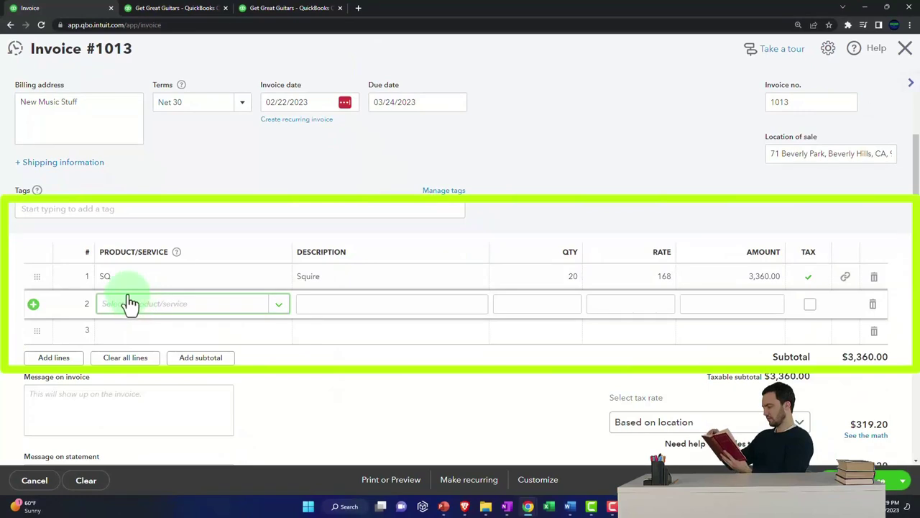
type("SQ")
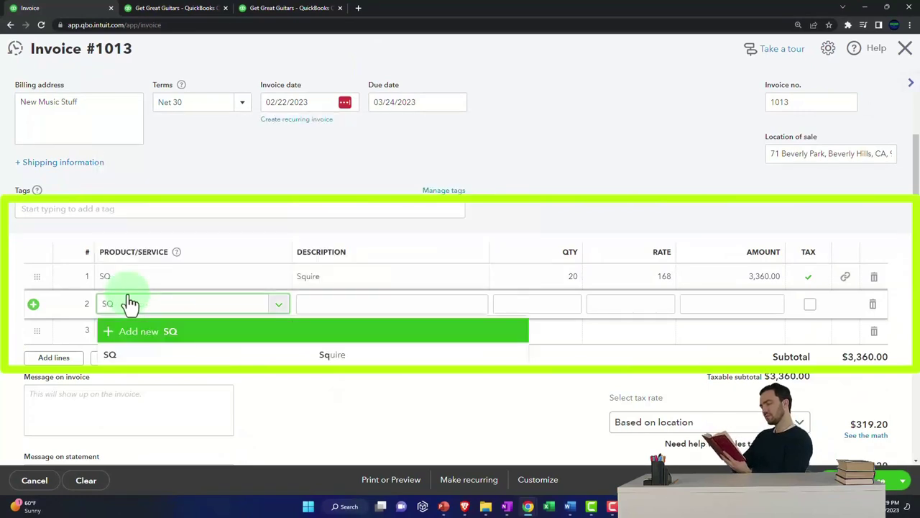
key("Down")
key("Return")
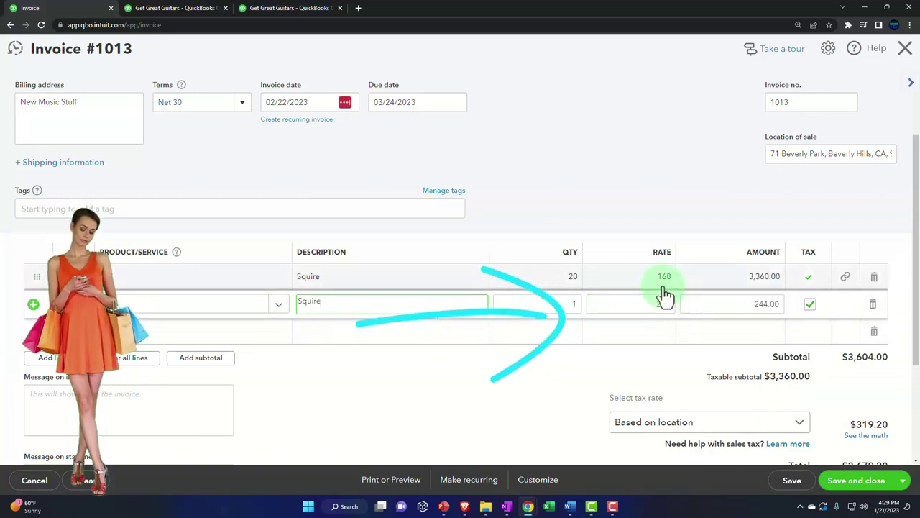
Set the rate of the linked 20-unit Squire line to 244 and delete the second SQ line
mouse_move(509, 287)
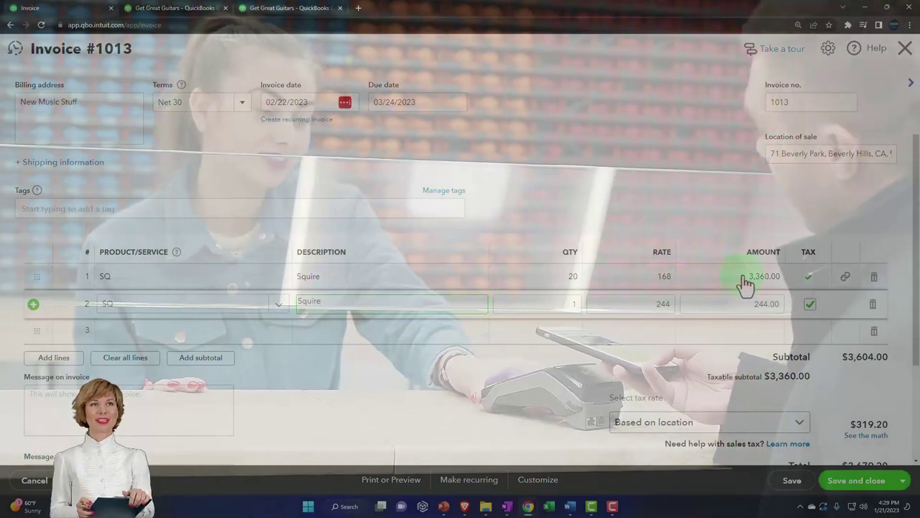
left_click(664, 291)
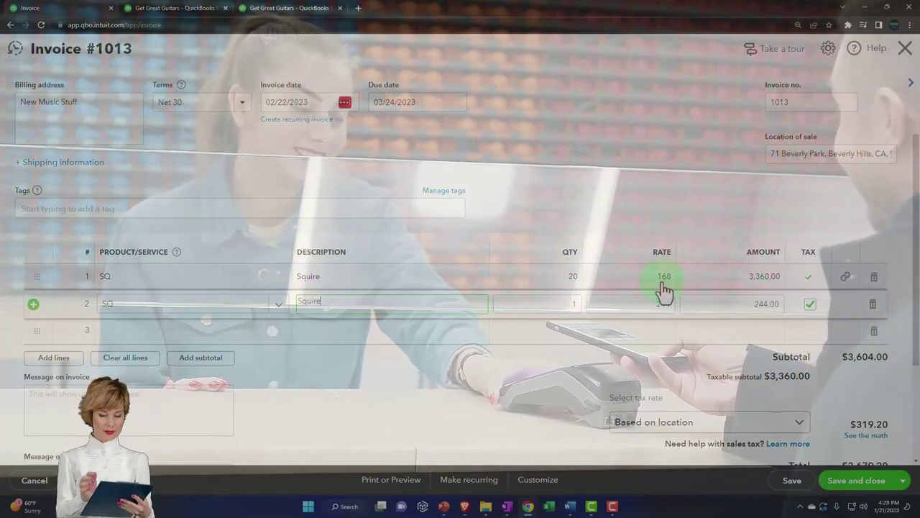
left_click(663, 278)
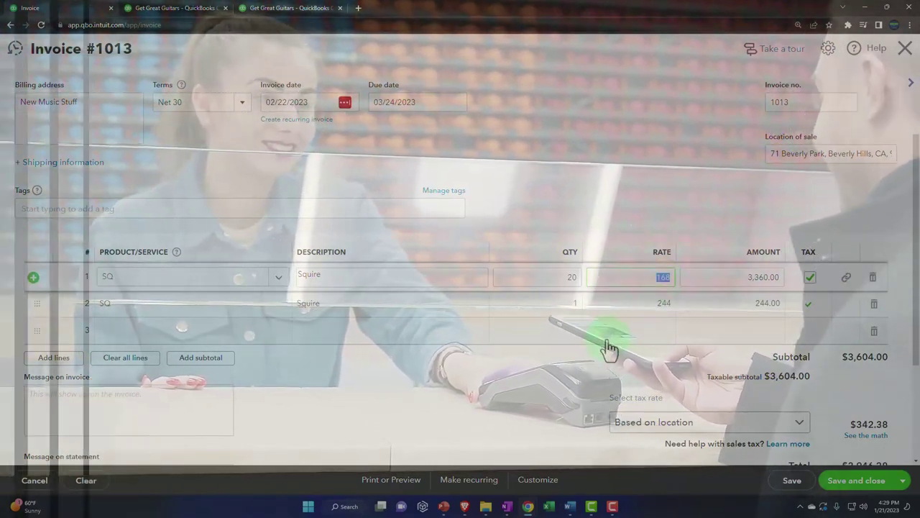
type("244")
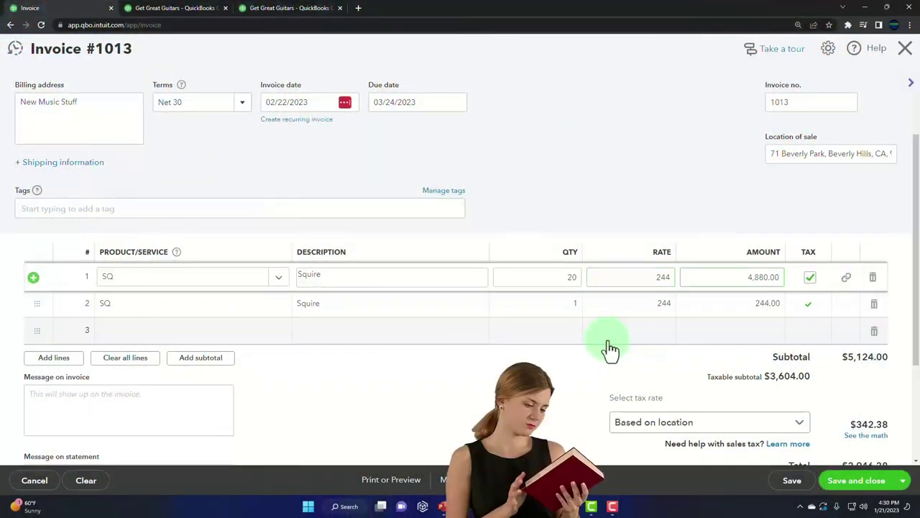
left_click(874, 306)
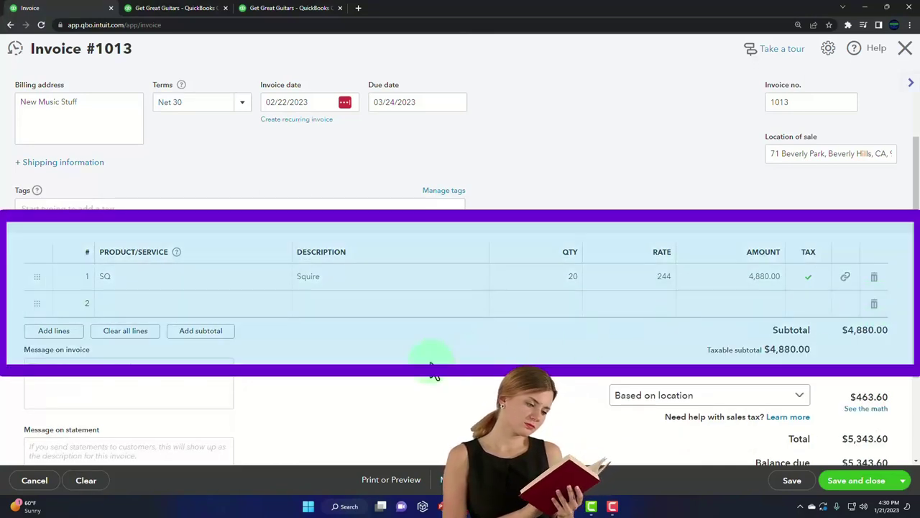
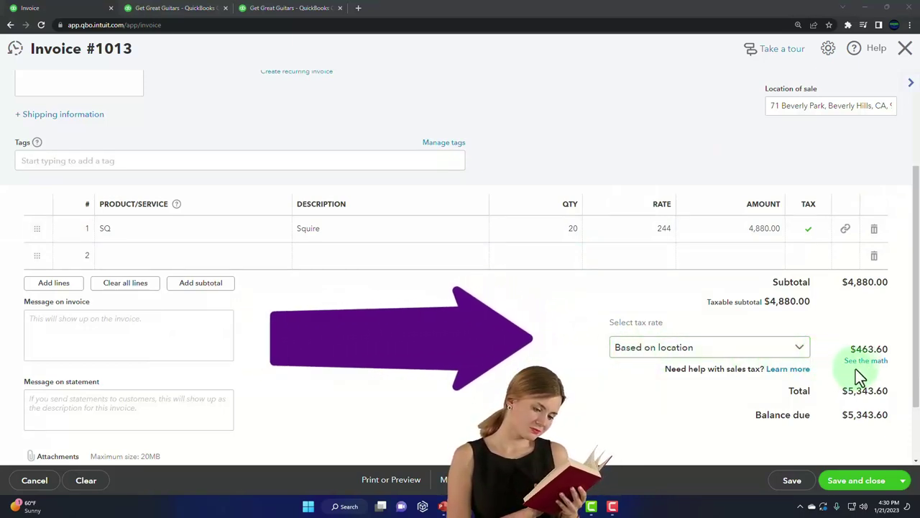
Apply the Test Rate (5%) sales tax to the invoice, and save and close it
left_click(802, 349)
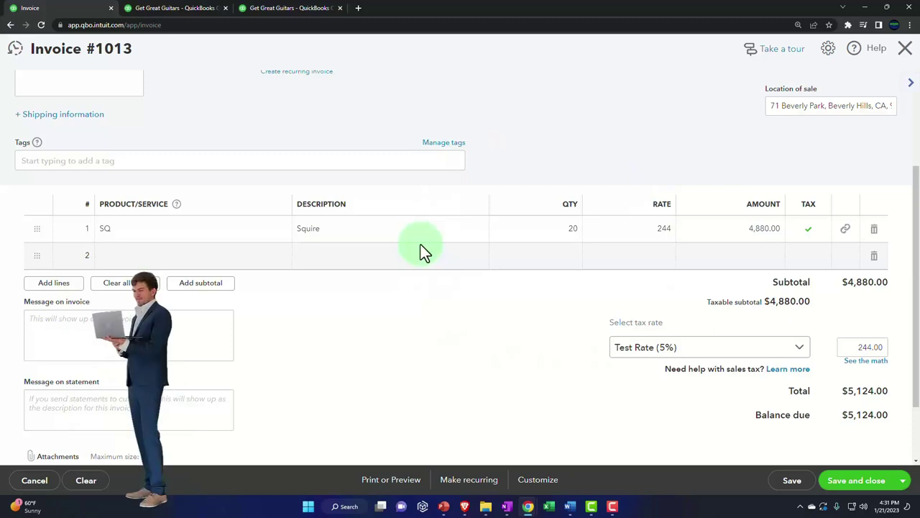
left_click(856, 483)
Rerun the Balance Sheet report for 01/01/2023 to 02/28/2023 in its own tab and view the asset accounts
left_click(181, 15)
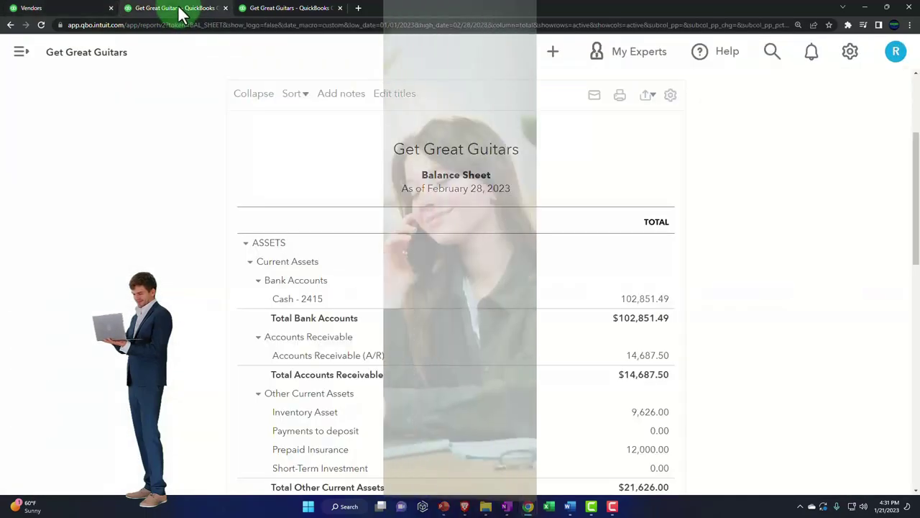
left_click(543, 181)
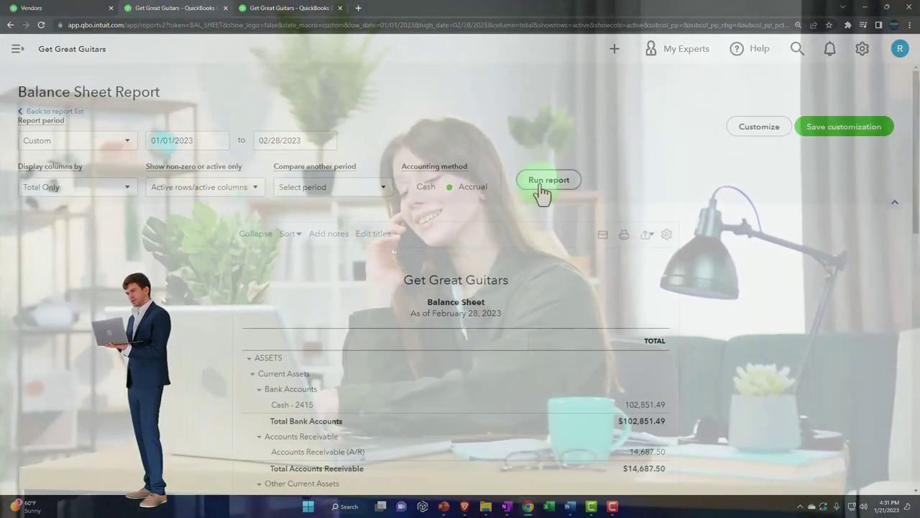
scroll(175, 298, "down", 2)
key("ctrl+plus")
key("ctrl+plus")
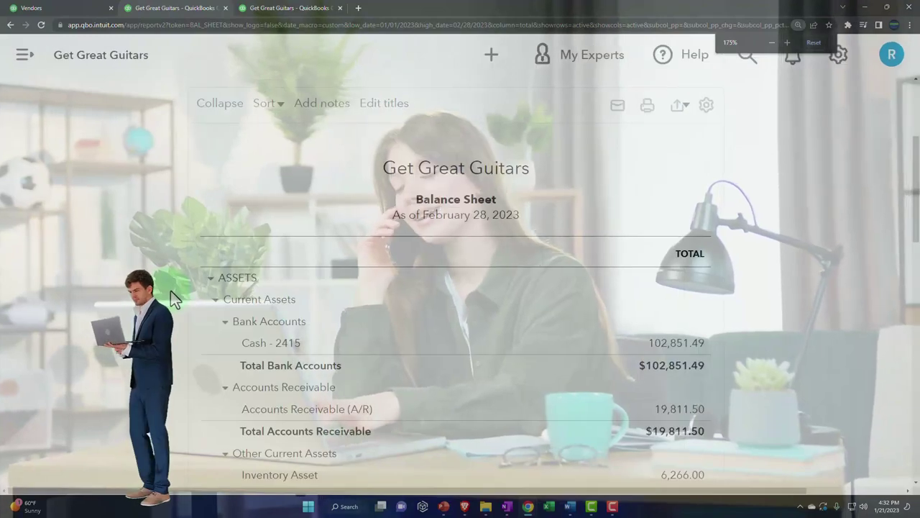
Open the transaction detail behind Accounts Receivable (A/R) on the Balance Sheet and view its amounts and balances
scroll(172, 297, "down", 1)
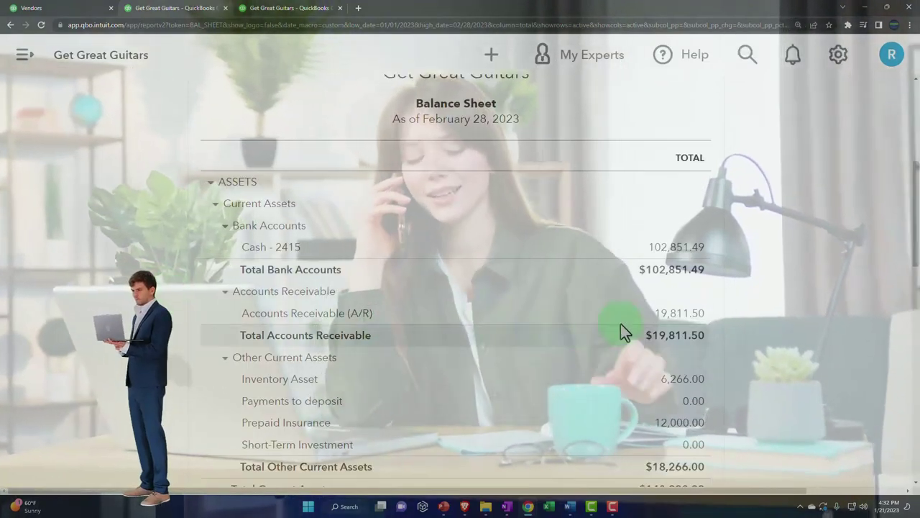
left_click(658, 314)
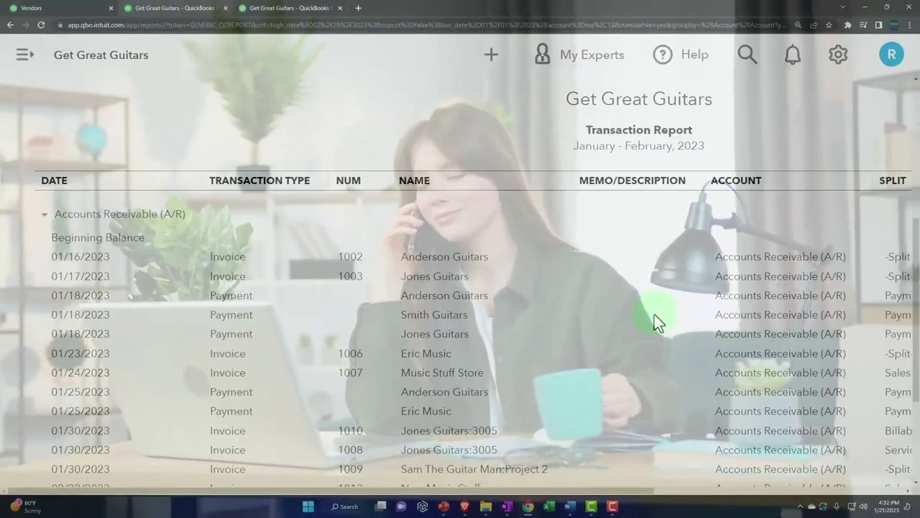
key("ctrl+minus")
key("ctrl+minus")
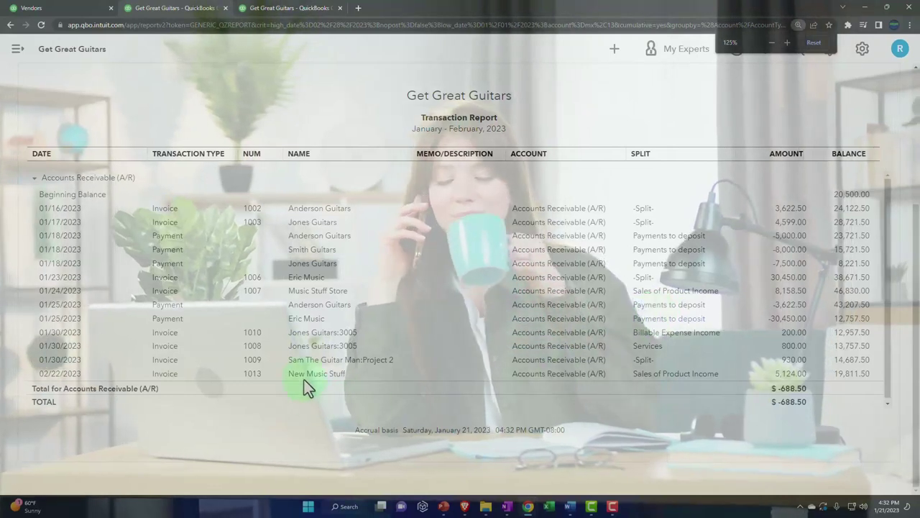
Open New Music Stuff's invoice 1013 from the receivables detail, review its lines and totals, and return to the Balance Sheet
left_click(799, 379)
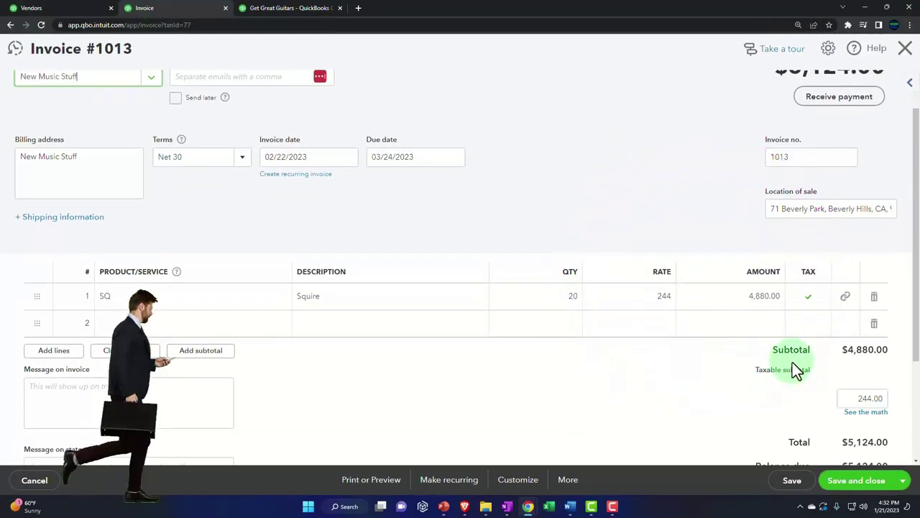
scroll(793, 363, "down", 2)
scroll(184, 324, "up", 3)
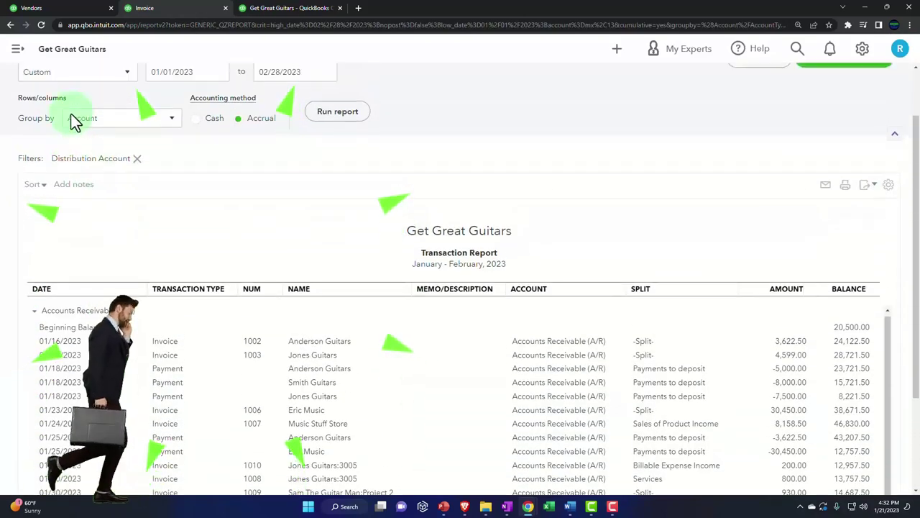
left_click(72, 115)
Rerun the monthly Profit and Loss report for 01/01/2023 to 02/28/2023 and view its income section
scroll(237, 63, "down", 3)
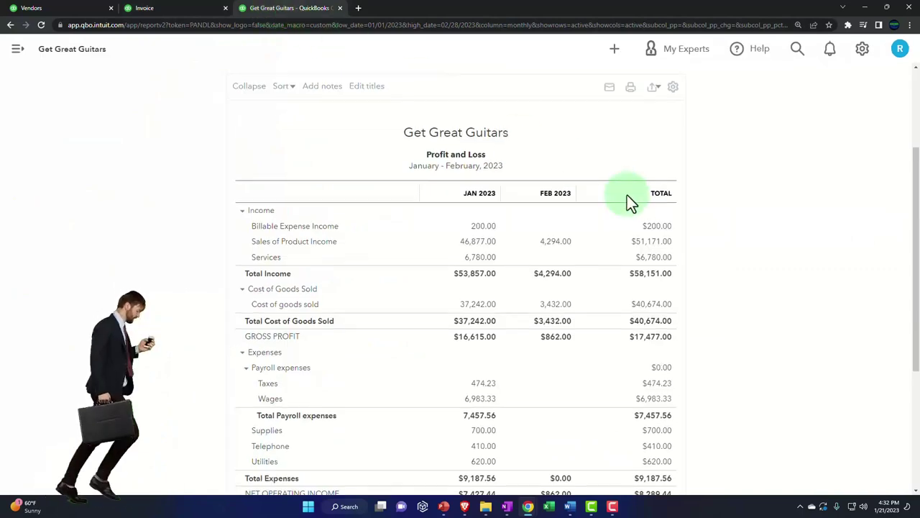
scroll(628, 195, "up", 3)
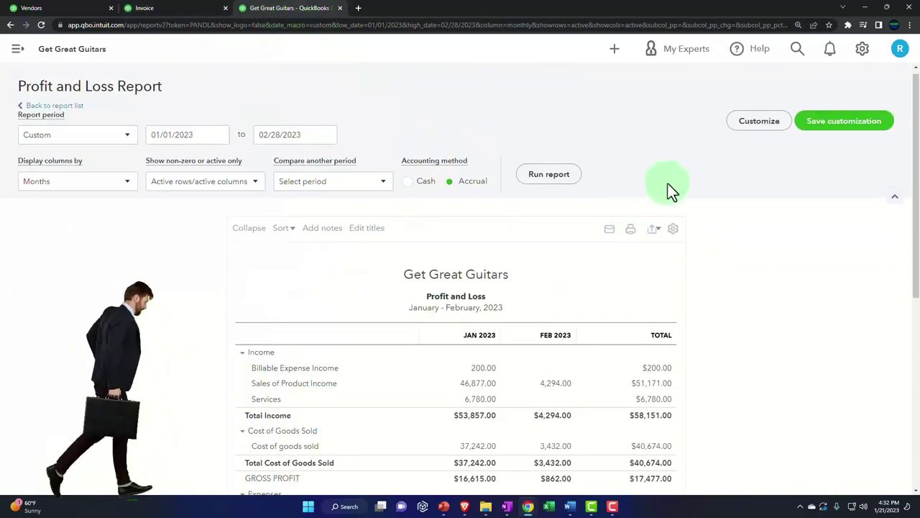
left_click(560, 176)
scroll(583, 245, "down", 2)
key("ctrl+plus")
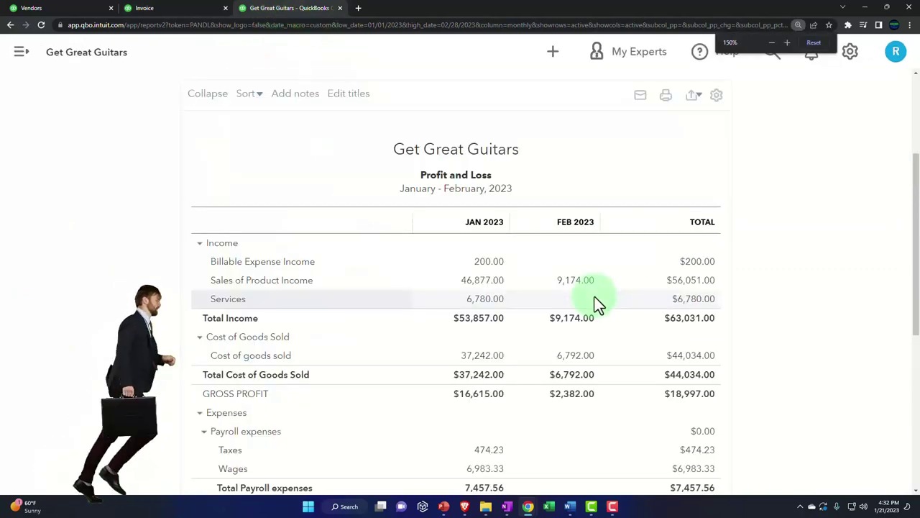
key("ctrl+plus")
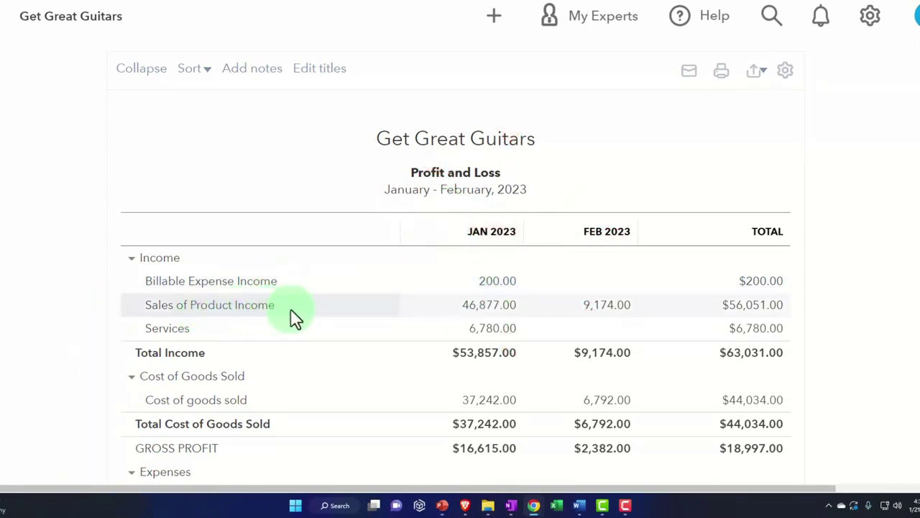
Open the detail behind the Sales of Product Income total and view the Squire line on New Music Stuff's invoice 1013
left_click(748, 307)
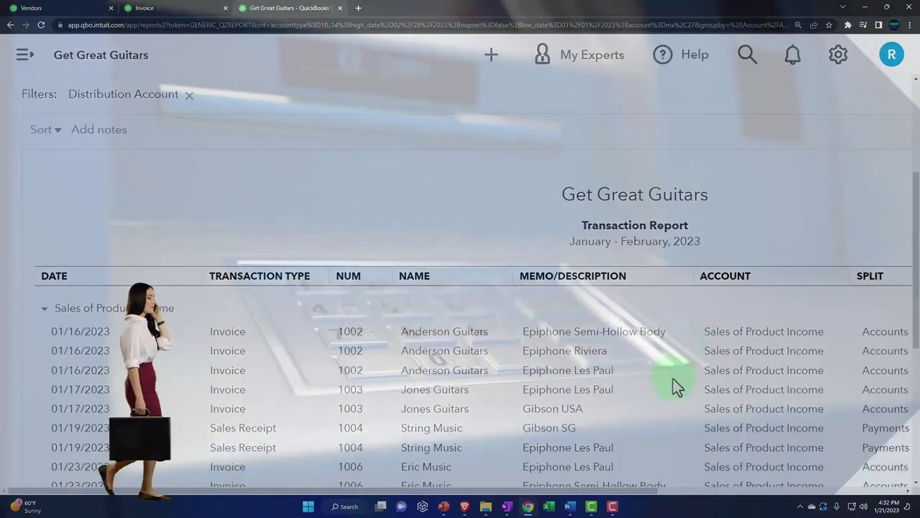
scroll(671, 384, "down", 5)
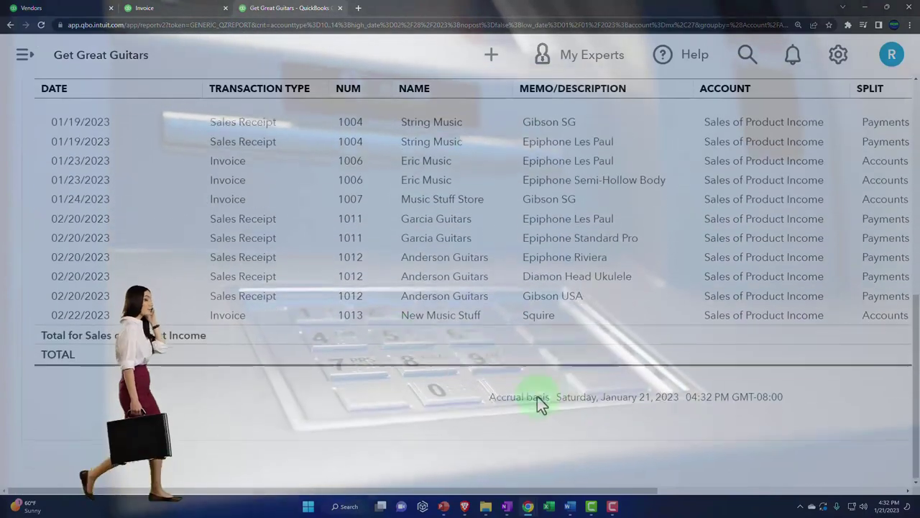
left_click(801, 323)
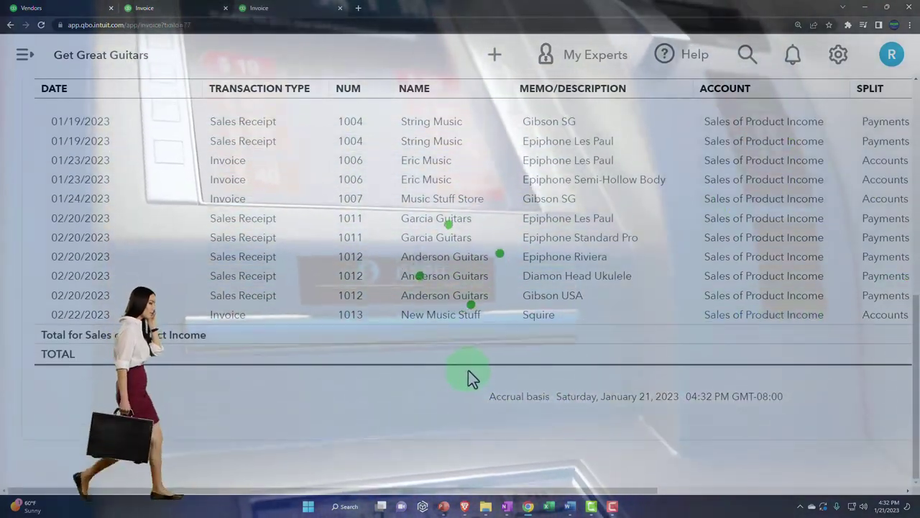
scroll(378, 354, "down", 4)
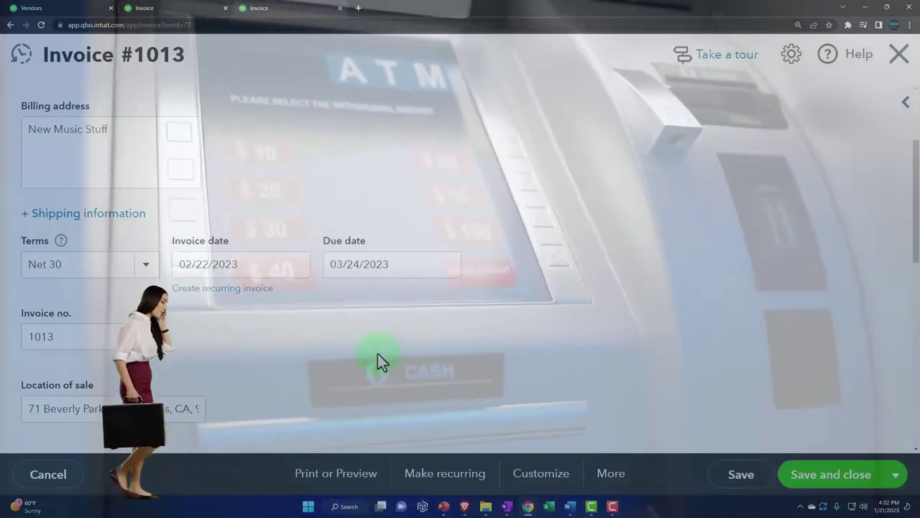
scroll(377, 353, "down", 2)
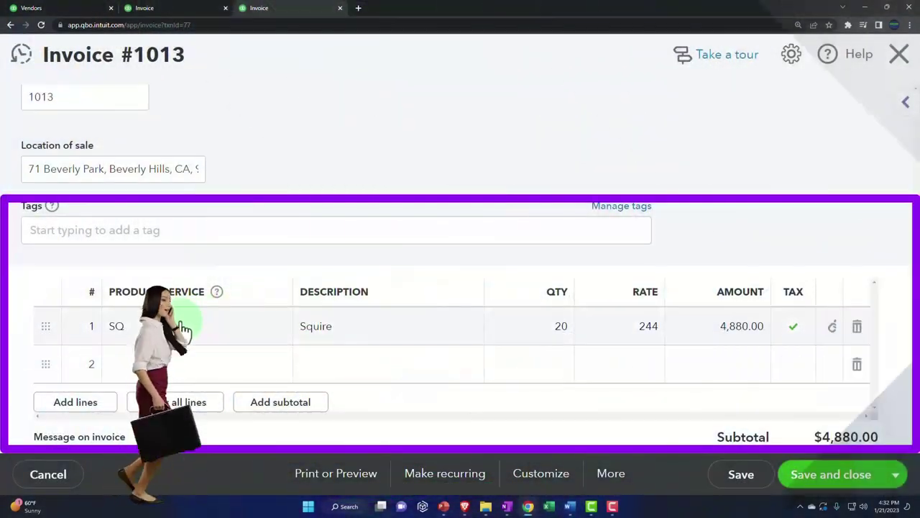
Close invoice 1013 and return from the transaction detail to the Profit and Loss report
left_click(899, 55)
scroll(86, 331, "up", 5)
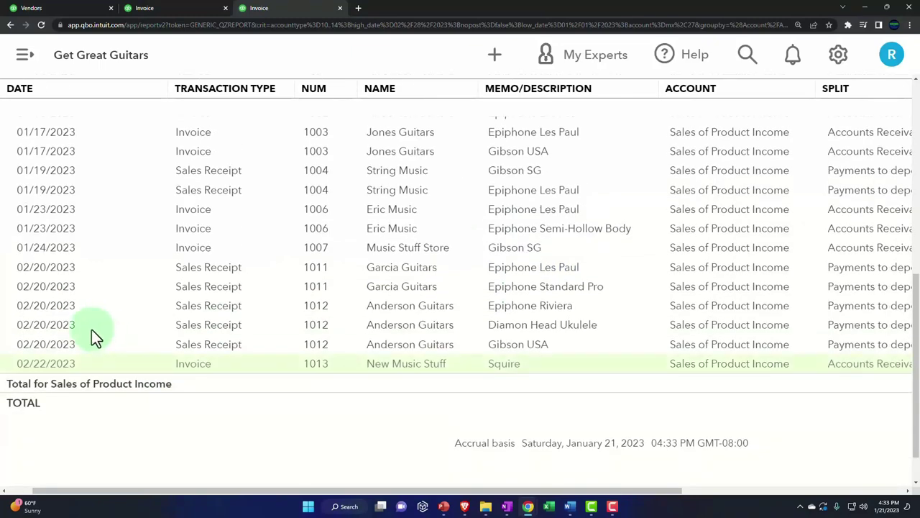
scroll(43, 317, "up", 2)
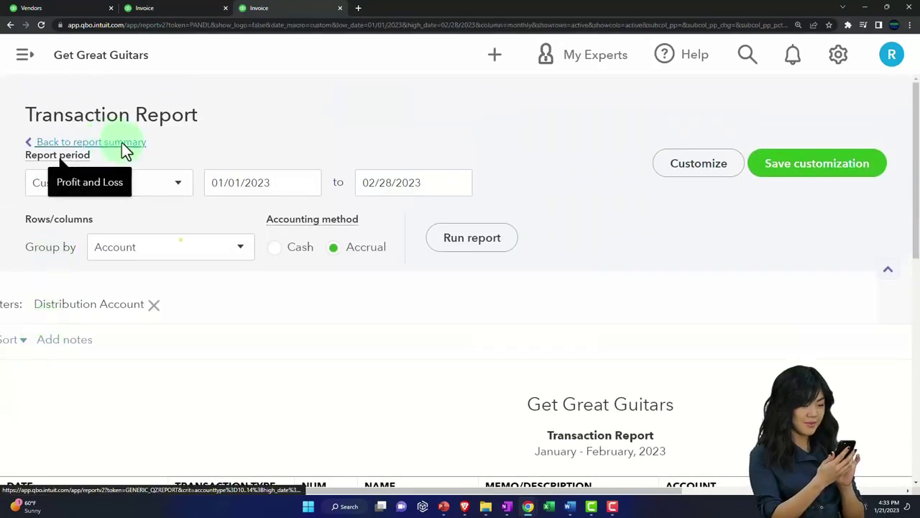
left_click(121, 142)
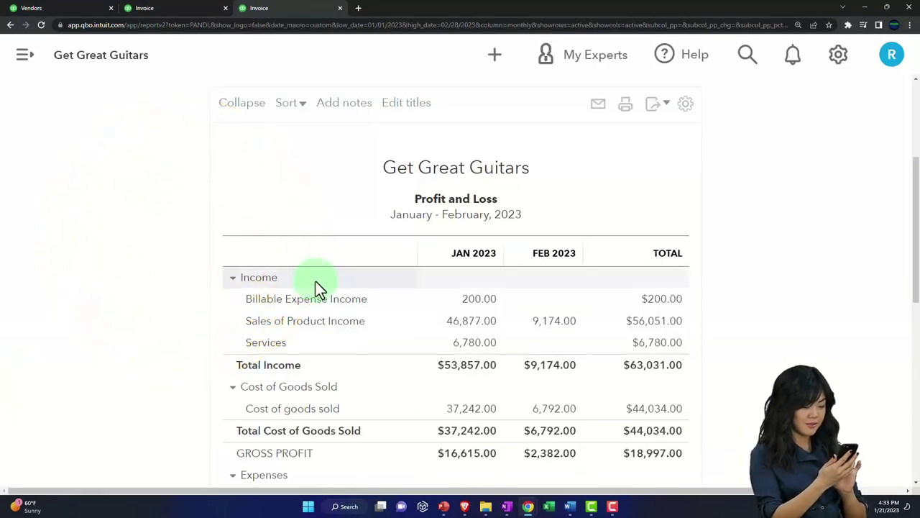
Review the transactions behind California Department of Tax and Fee Administration Payable on the Balance Sheet, then return to the report
left_click(182, 8)
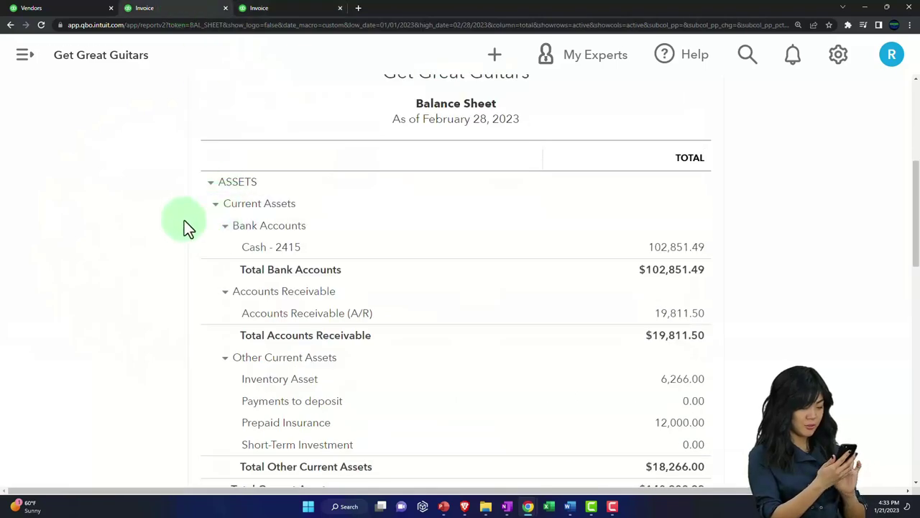
scroll(184, 222, "down", 6)
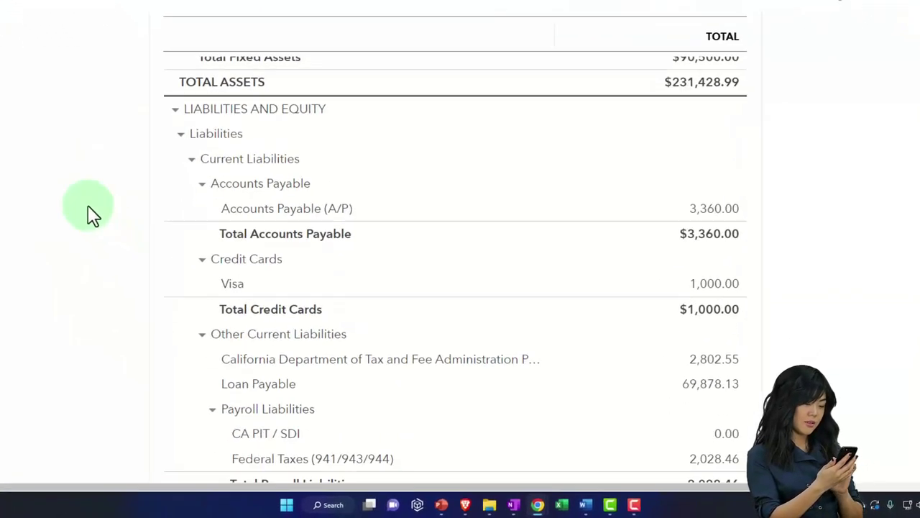
scroll(86, 210, "down", 3)
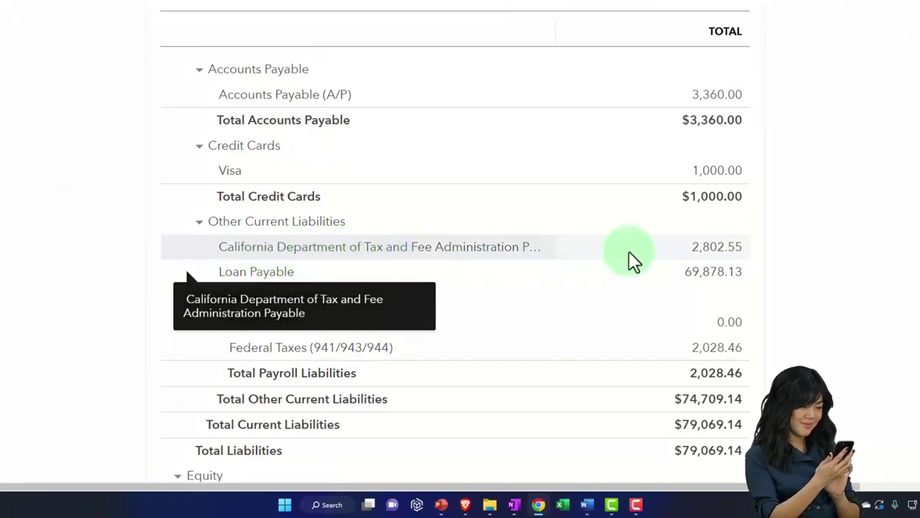
left_click(696, 253)
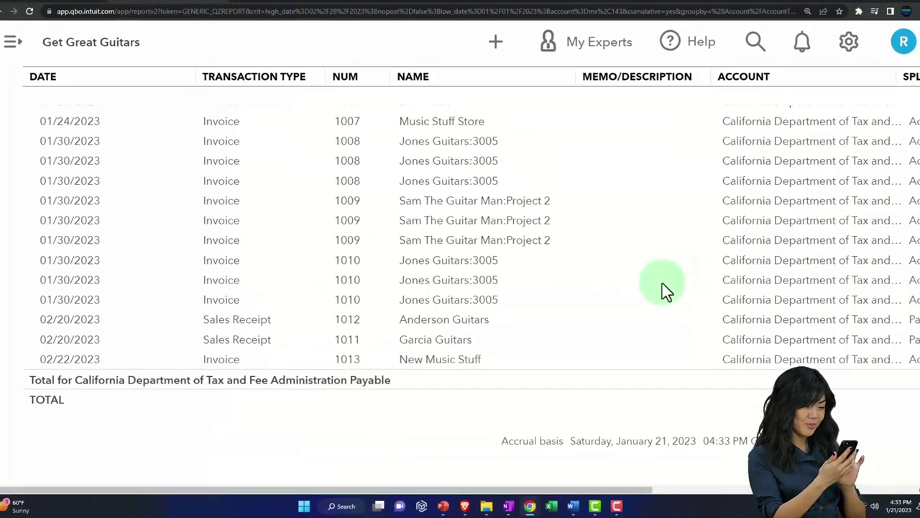
scroll(604, 489, "right", 5)
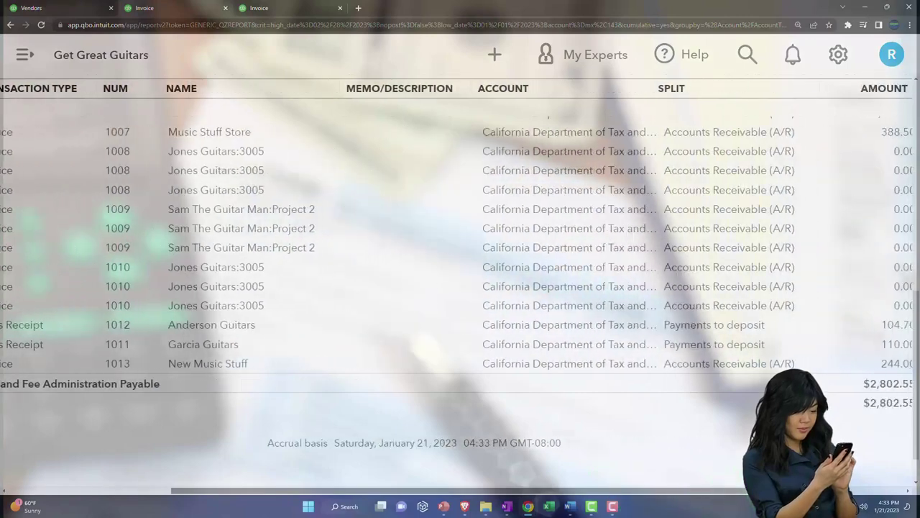
scroll(93, 324, "up", 10)
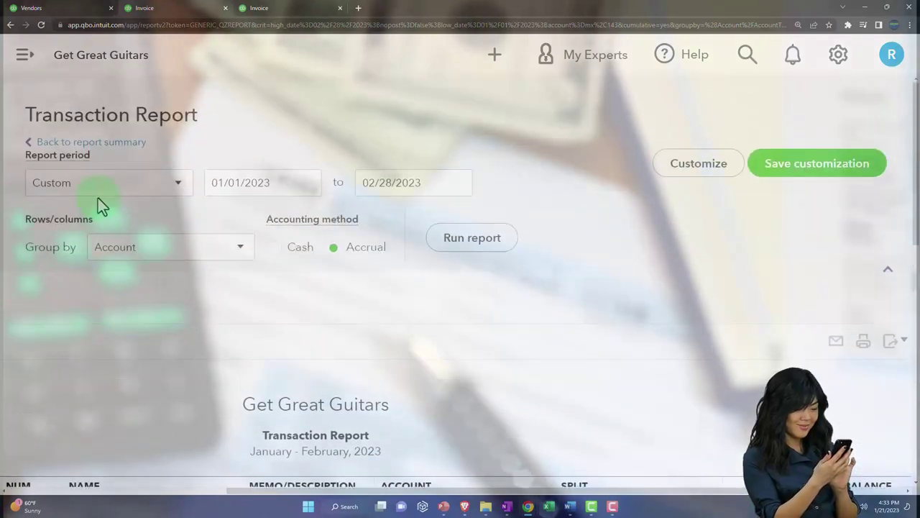
left_click(104, 149)
Open the Balance Sheet's Inventory Asset detail, review the 02/22/2023 Squire invoice and bill entries, and return to the report
scroll(180, 292, "up", 10)
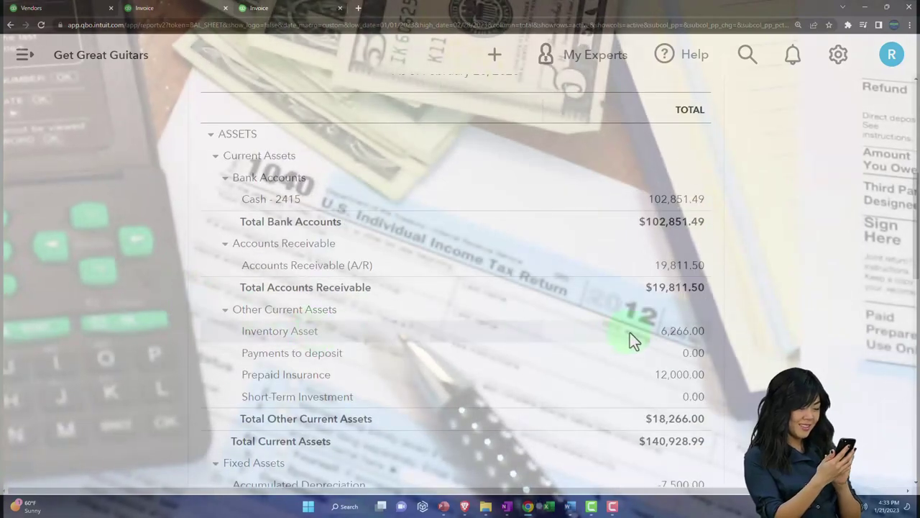
left_click(665, 333)
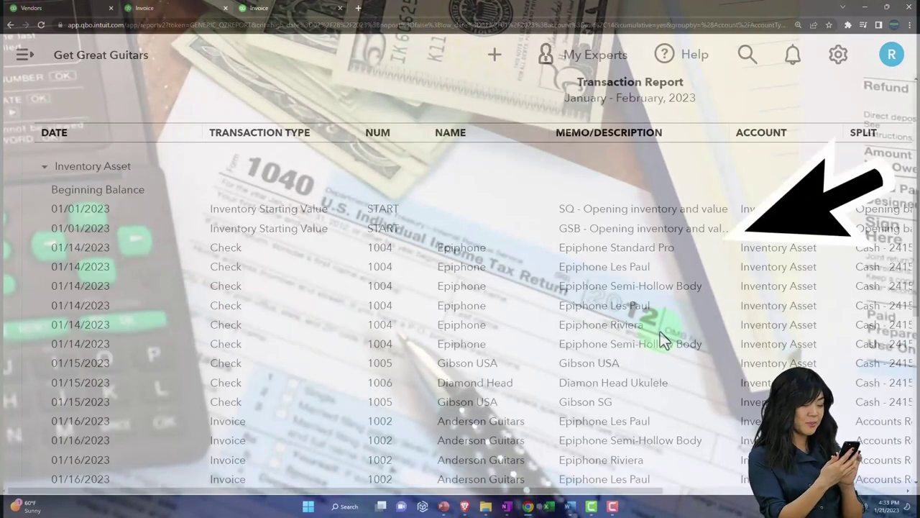
key("ctrl+0")
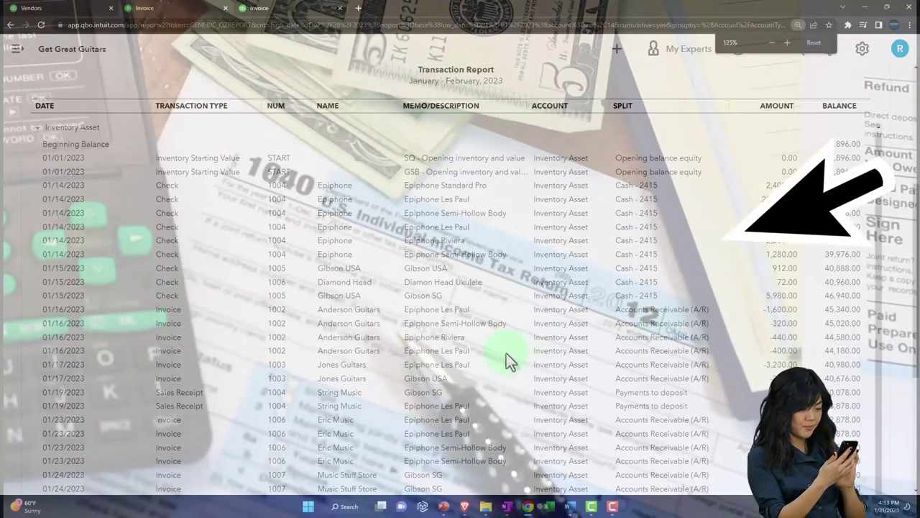
scroll(506, 353, "down", 3)
scroll(510, 354, "down", 2)
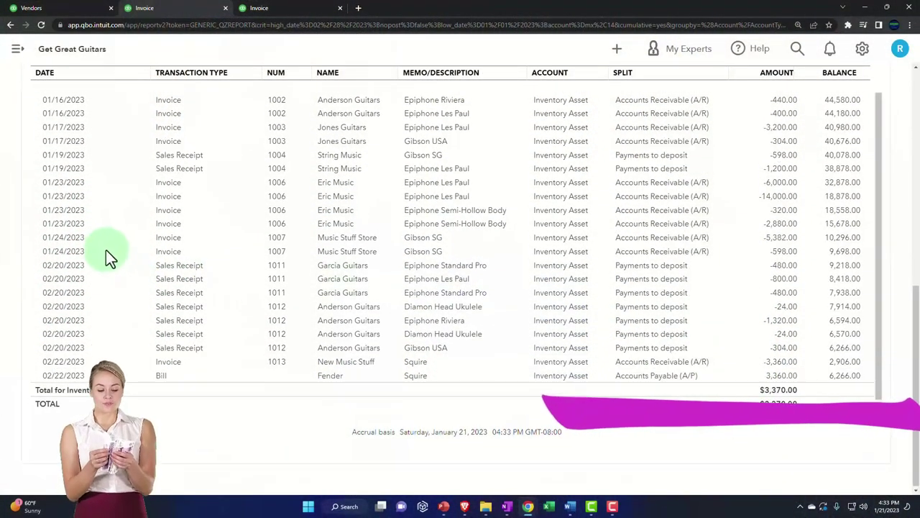
scroll(107, 257, "up", 15)
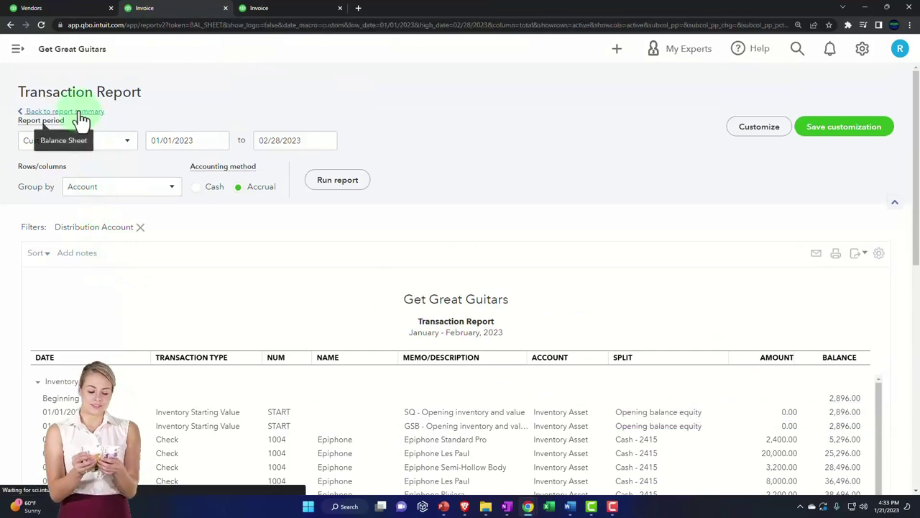
left_click(79, 113)
Review New Music Stuff's Squire entry in the Profit and Loss report's Cost of goods sold detail, then return to the report
left_click(258, 13)
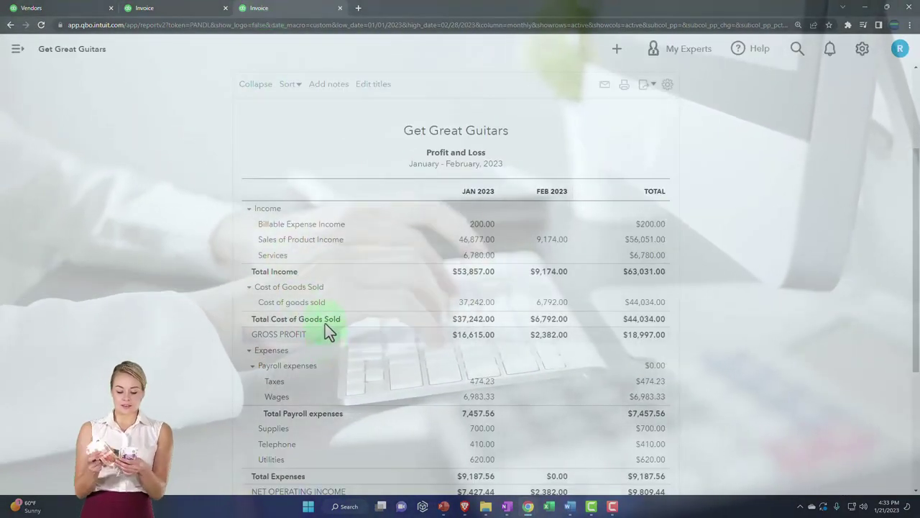
left_click(656, 304)
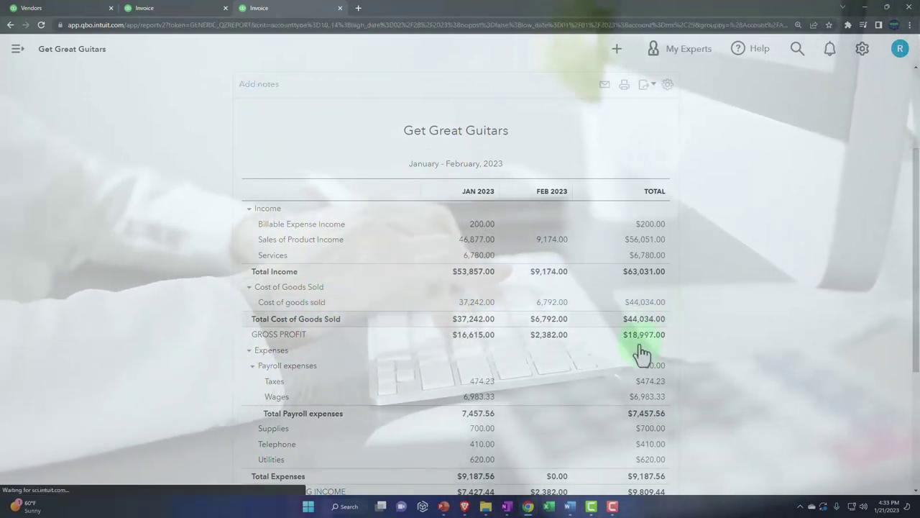
scroll(629, 378, "down", 3)
scroll(524, 395, "down", 4)
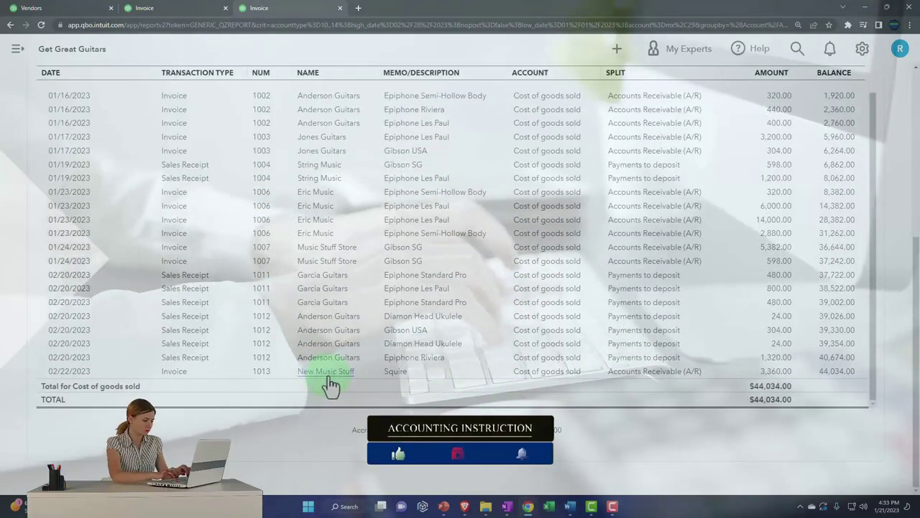
scroll(113, 273, "up", 5)
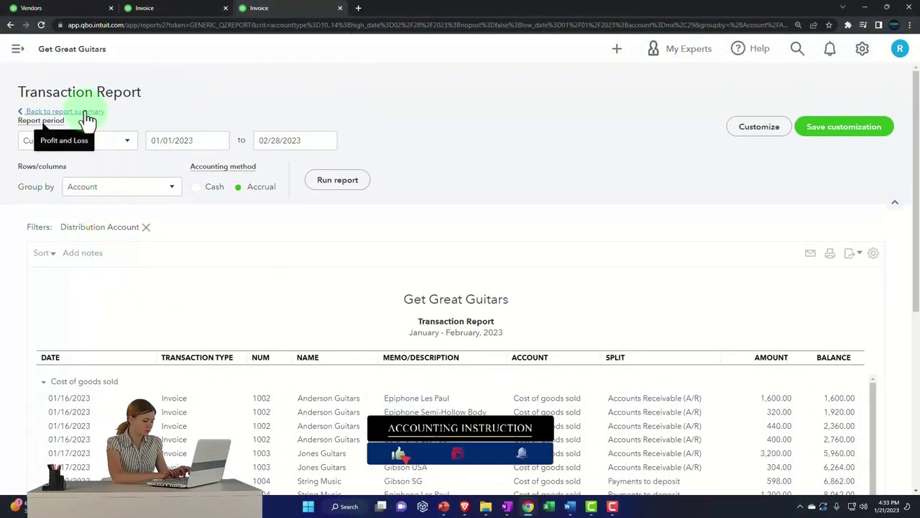
left_click(86, 119)
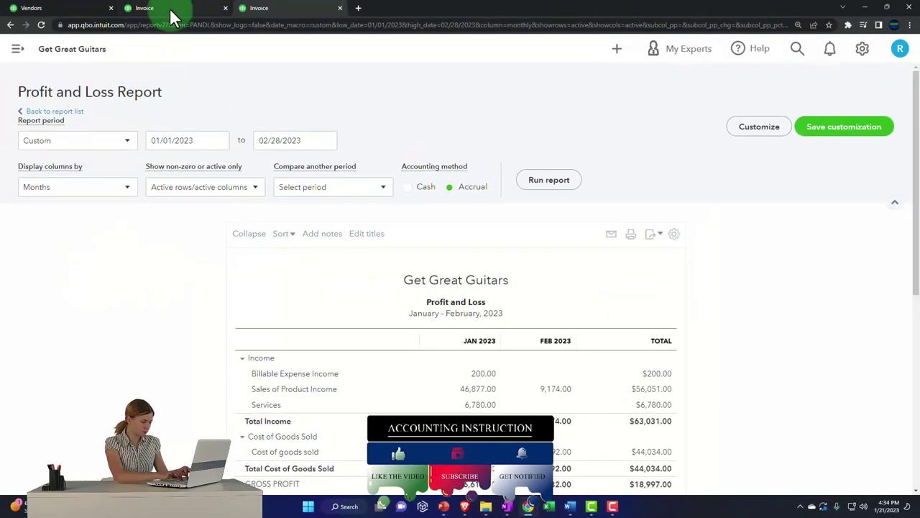
Check Accounts Receivable on the Balance Sheet, then duplicate the browser tab holding the Profit and Loss report
left_click(169, 7)
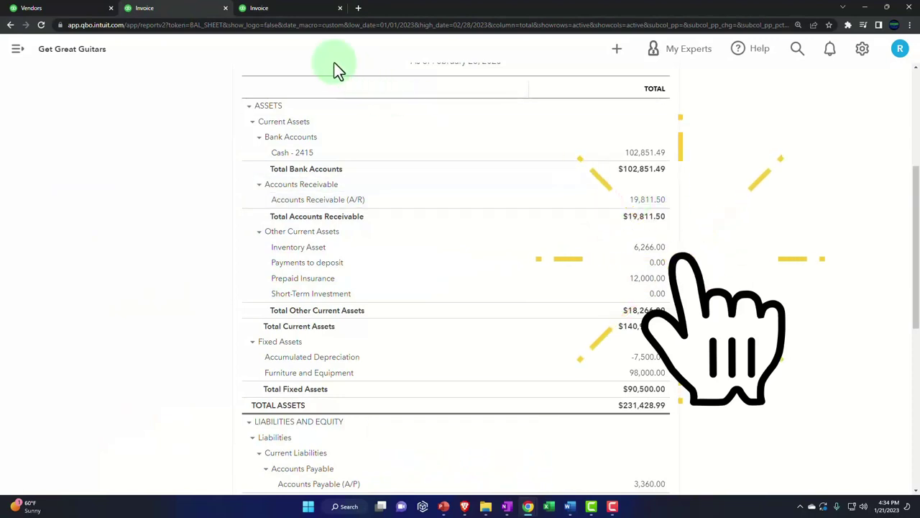
left_click(295, 10)
right_click(295, 7)
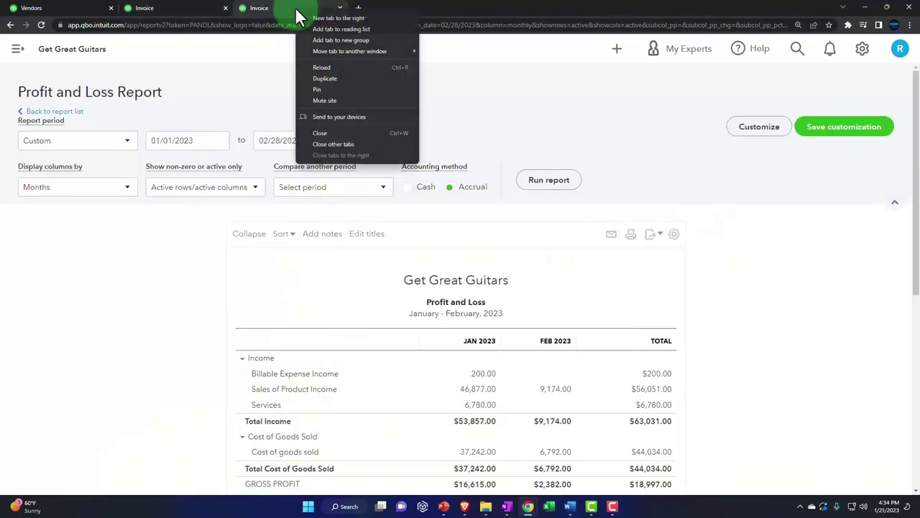
left_click(328, 77)
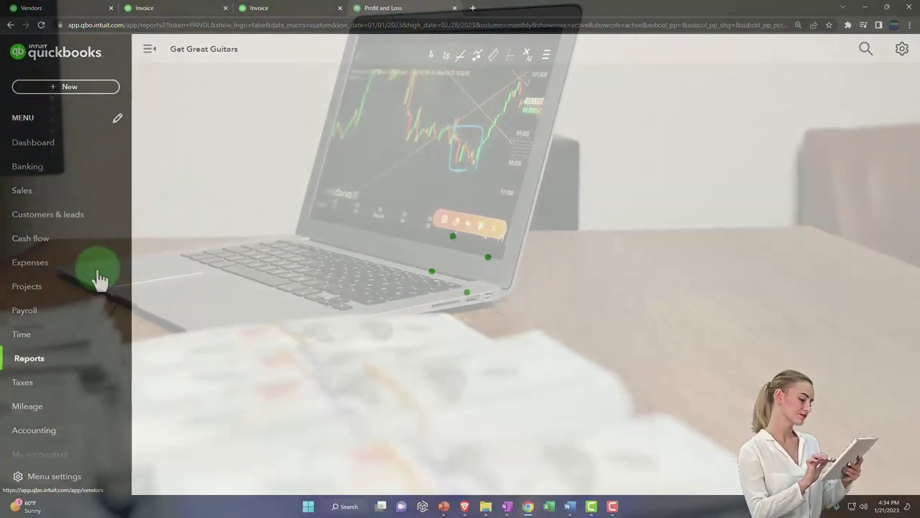
Open the Accounts receivable aging summary from the Who owes you reports in the duplicated tab
left_click(44, 363)
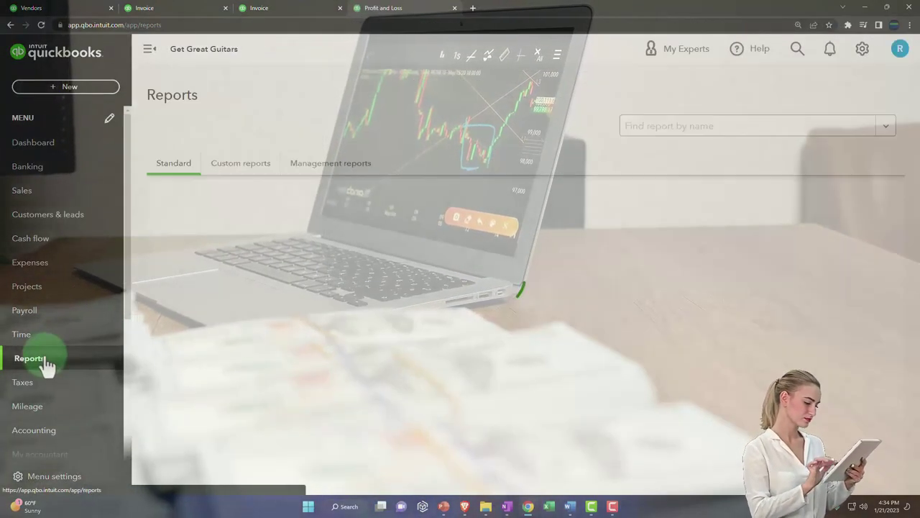
left_click(149, 49)
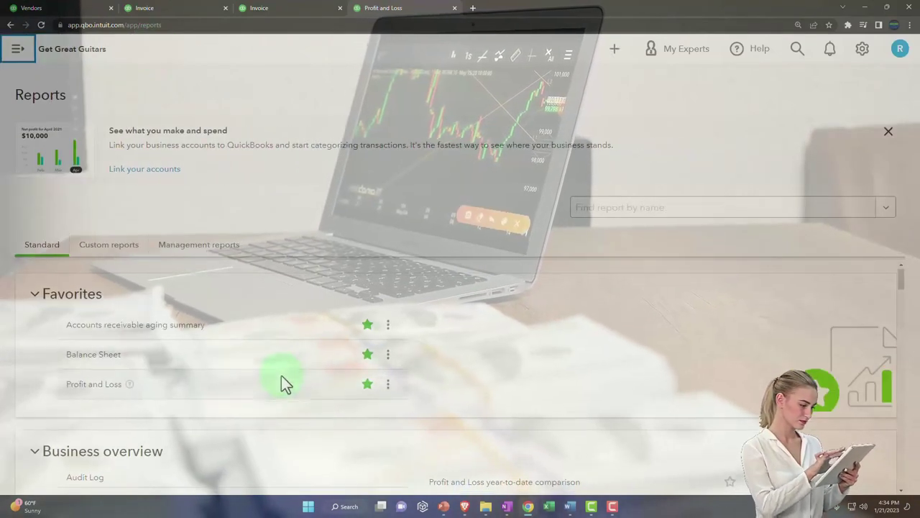
scroll(281, 376, "down", 6)
scroll(281, 376, "down", 2)
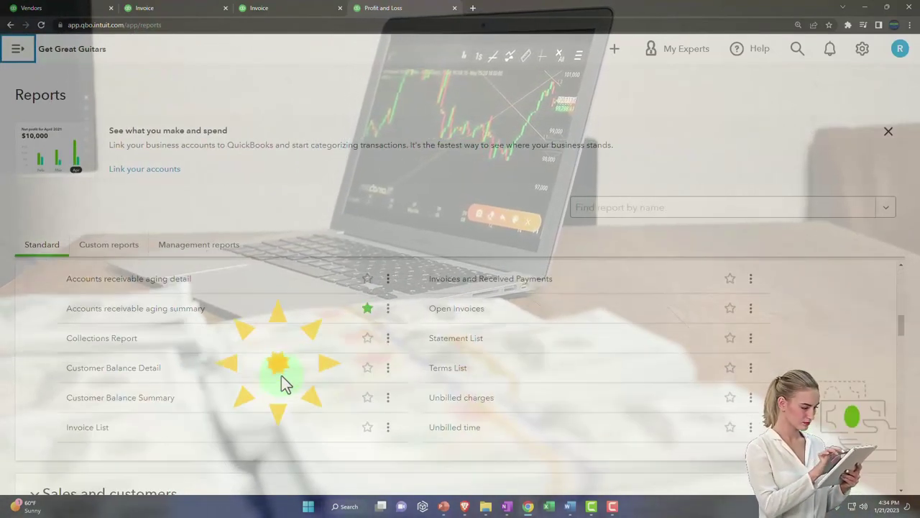
scroll(273, 379, "up", 1)
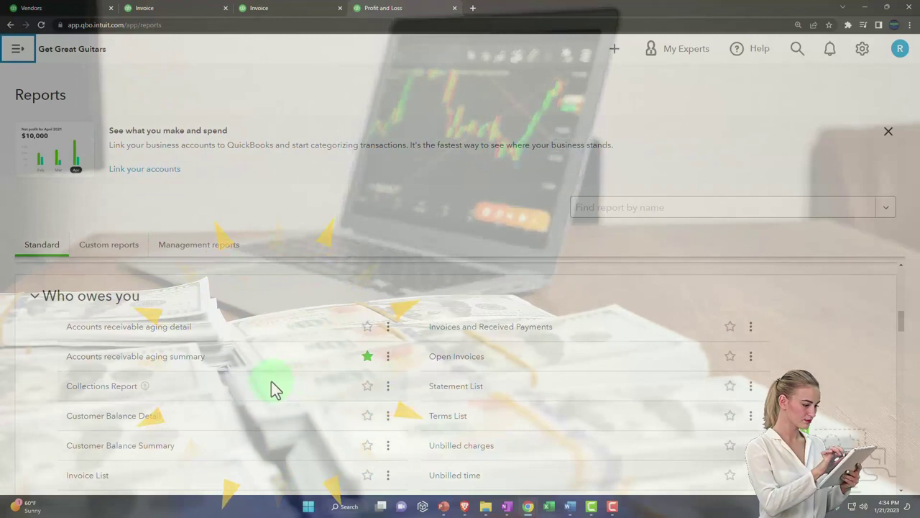
left_click(144, 358)
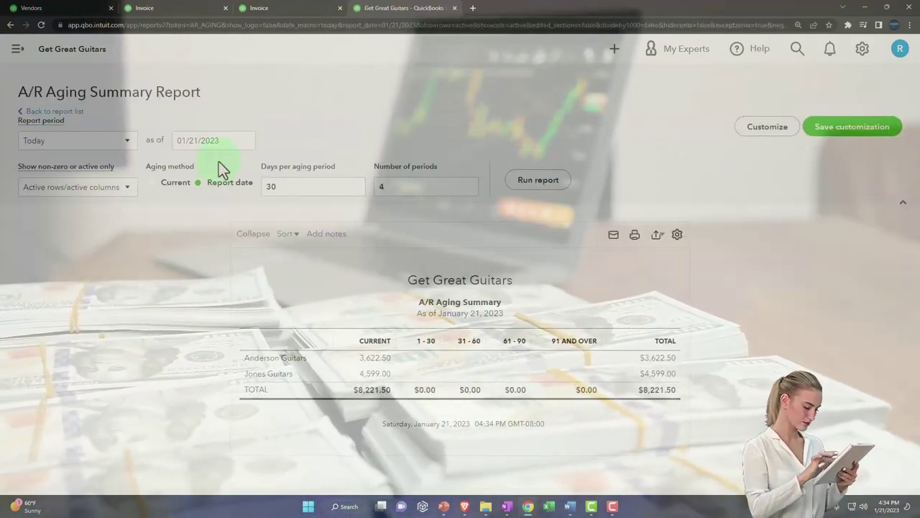
Run the A/R Aging Summary as of 02/28/2023 and compare its total with Accounts Receivable on the Balance Sheet
left_click(205, 142)
type("02/28/2023")
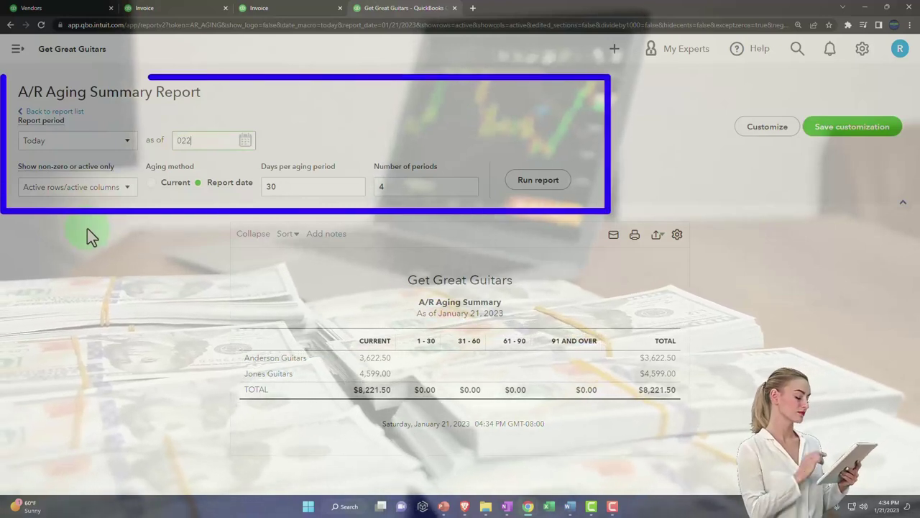
left_click(538, 180)
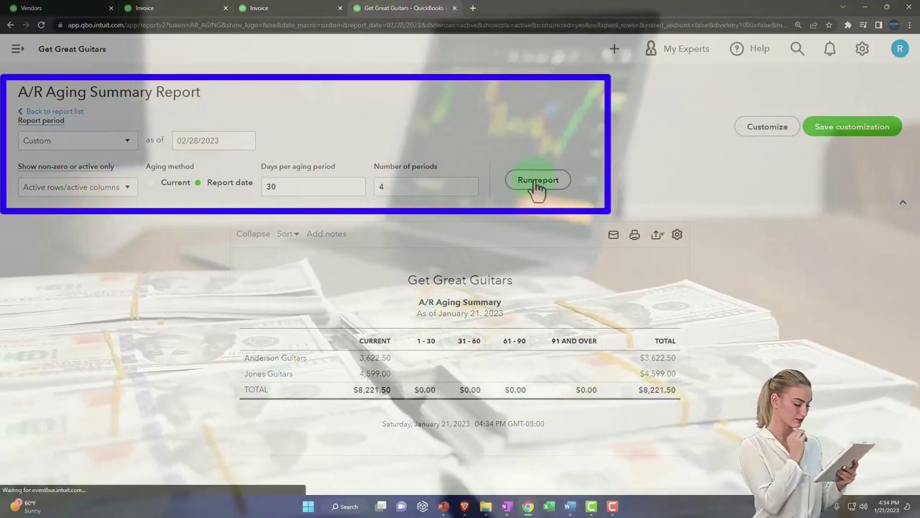
scroll(554, 252, "down", 1)
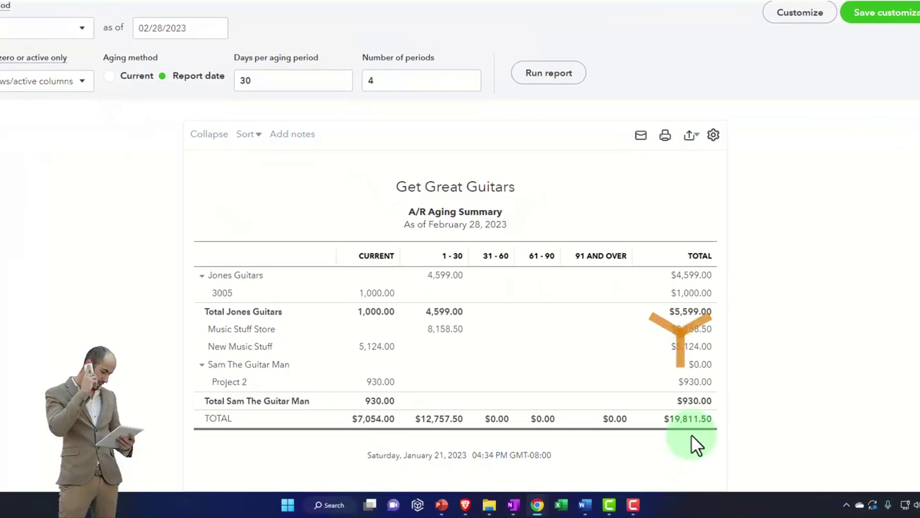
left_click(179, 13)
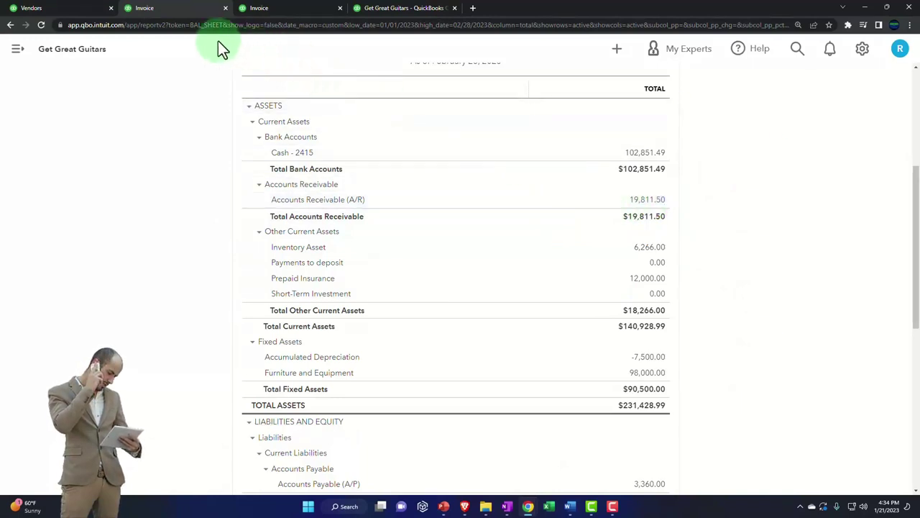
Open the Customers list in the tab showing vendor Fender and filter it to customers with open invoices
left_click(64, 10)
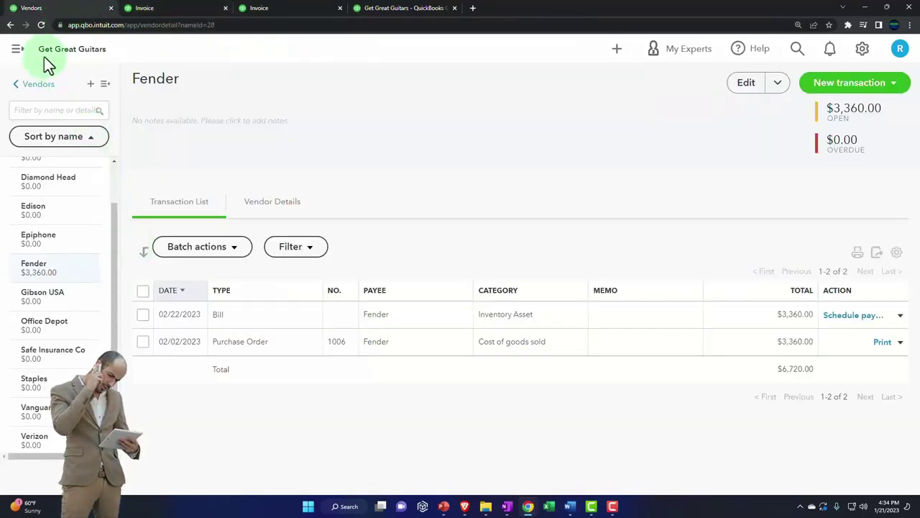
left_click(18, 53)
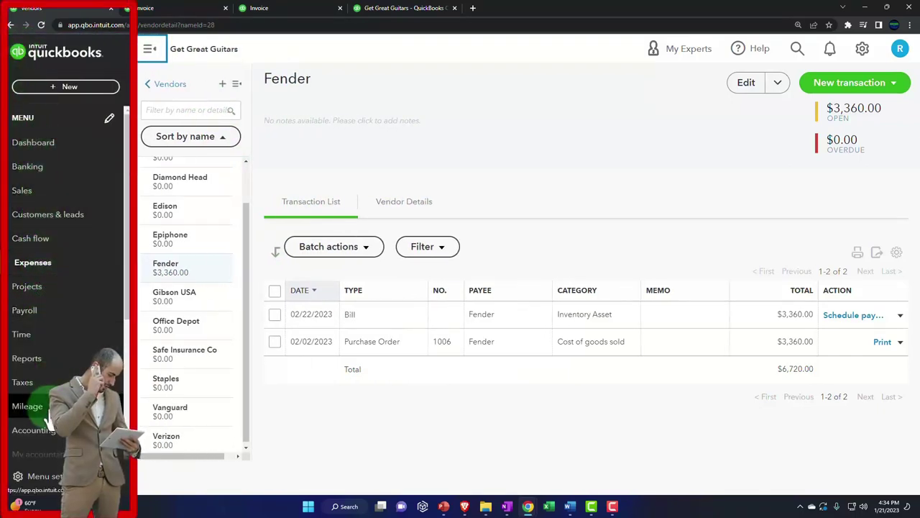
left_click(23, 197)
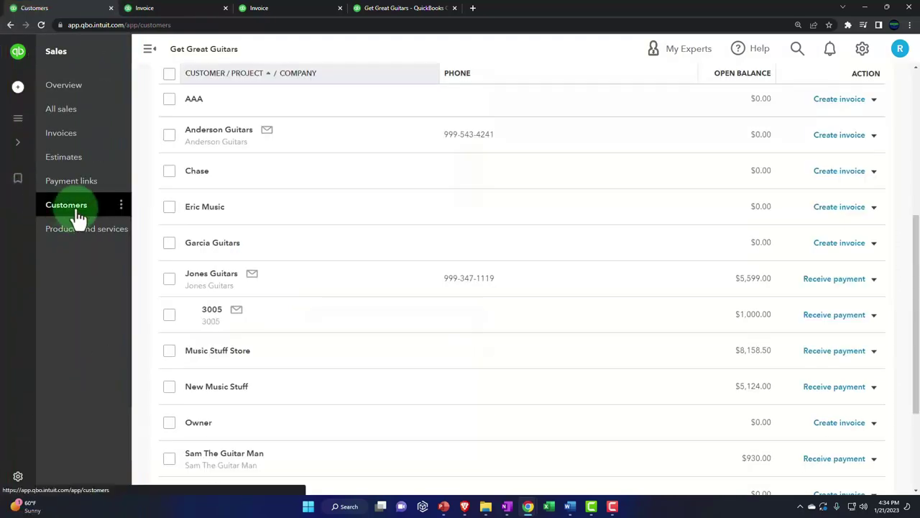
left_click(149, 49)
scroll(231, 201, "up", 3)
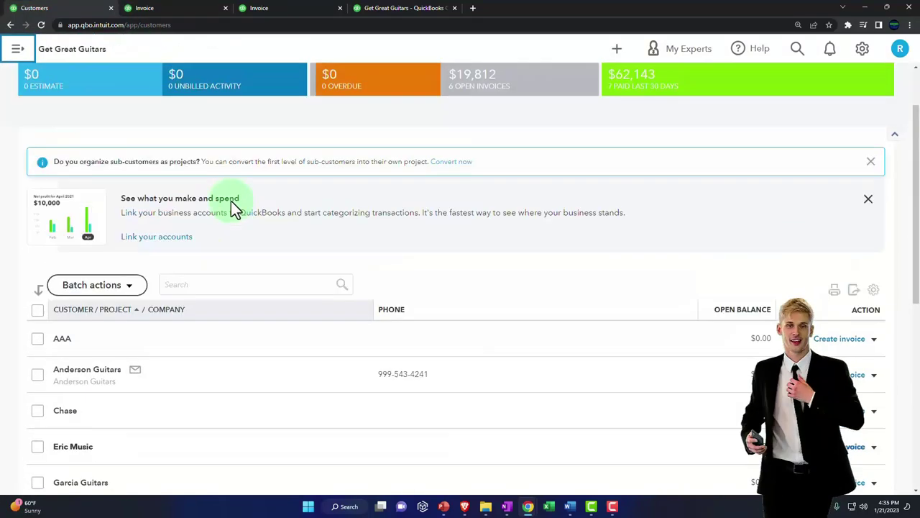
scroll(230, 200, "up", 2)
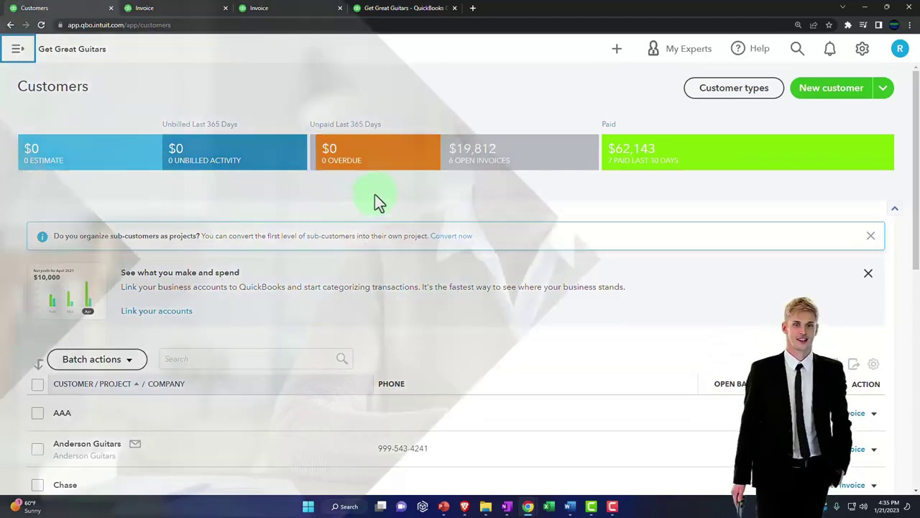
left_click(493, 164)
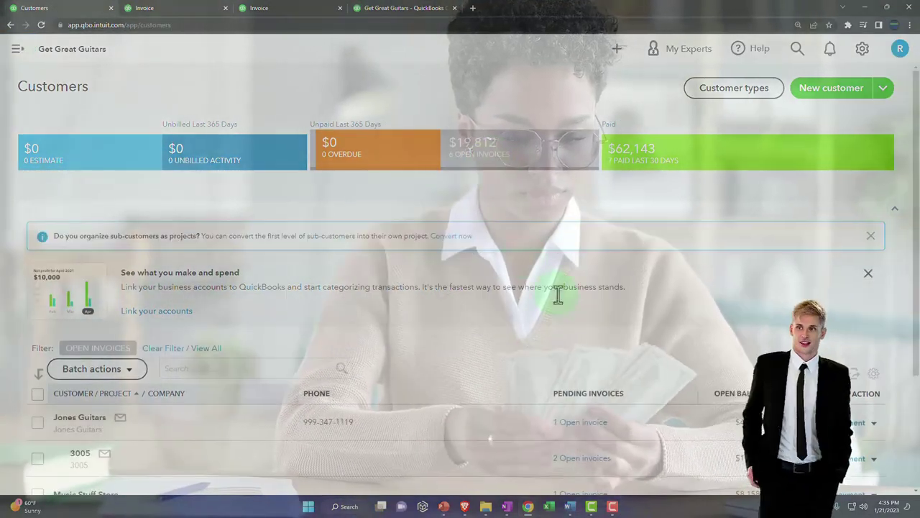
scroll(554, 294, "down", 3)
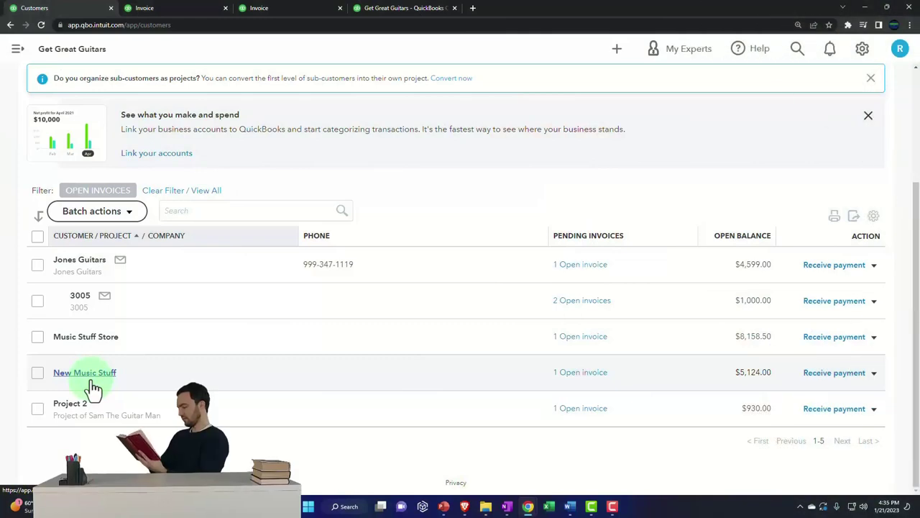
Open New Music Stuff's customer record and review the actions available for invoice 1013
left_click(85, 372)
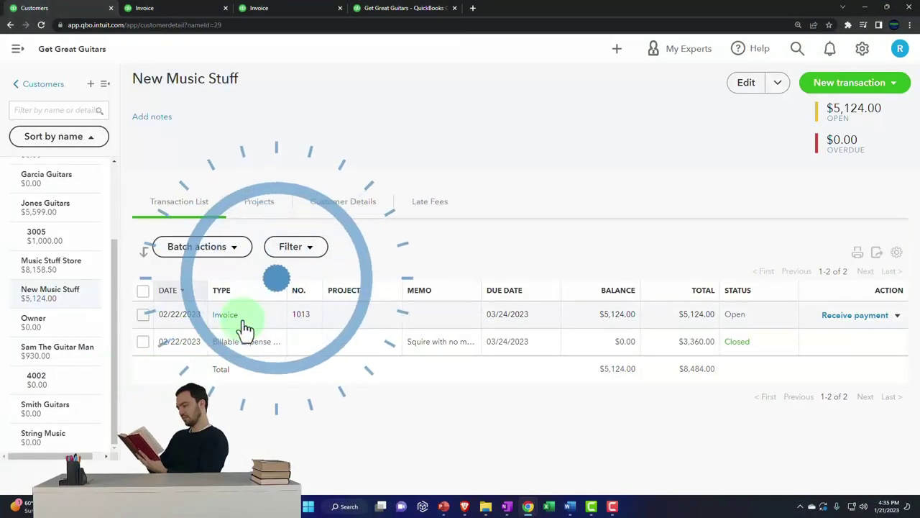
left_click(897, 316)
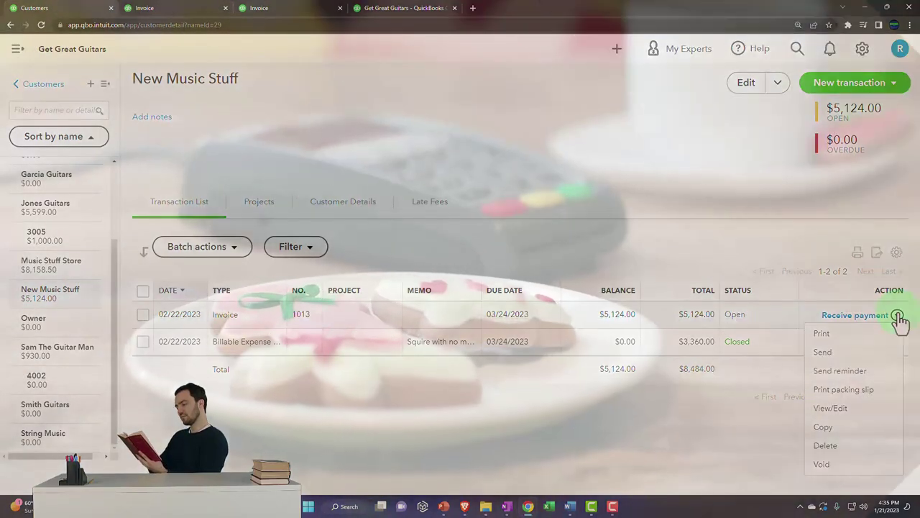
left_click(898, 316)
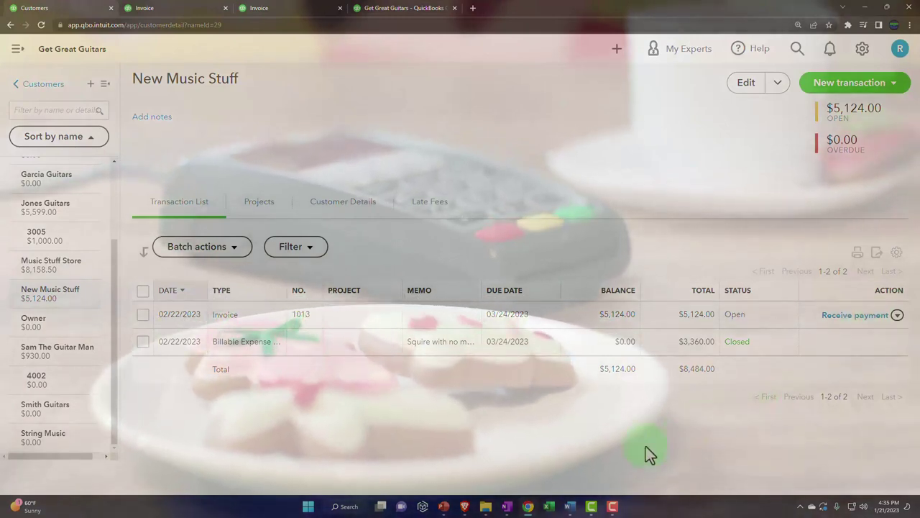
Switch to the Sample Company window and open its Customers list under Get paid & pay
mouse_move(529, 504)
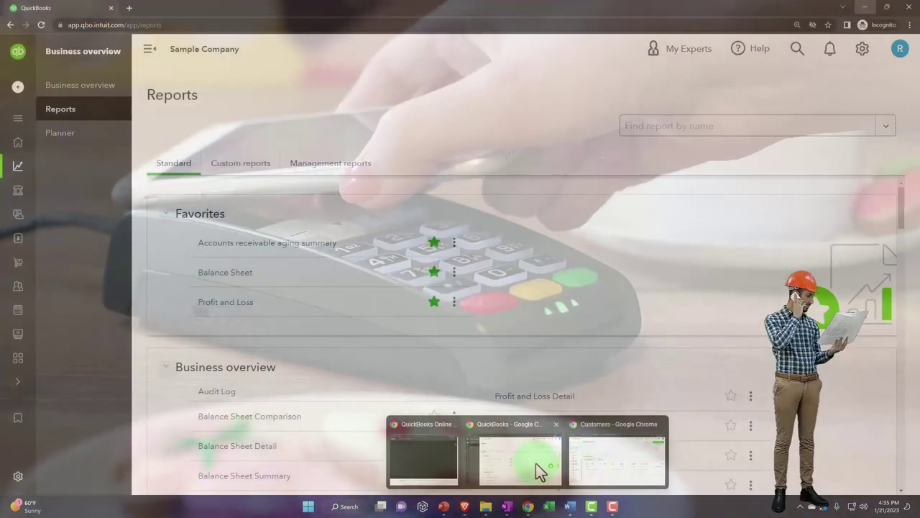
left_click(536, 463)
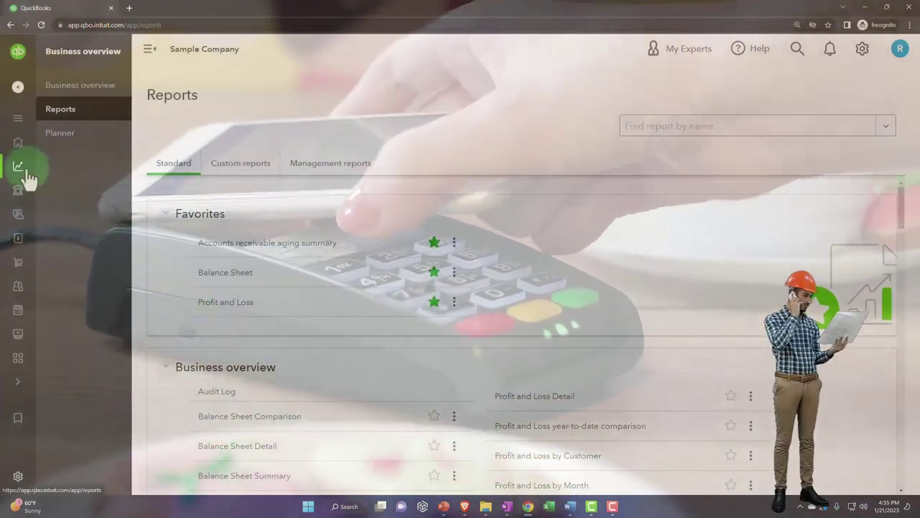
mouse_move(25, 179)
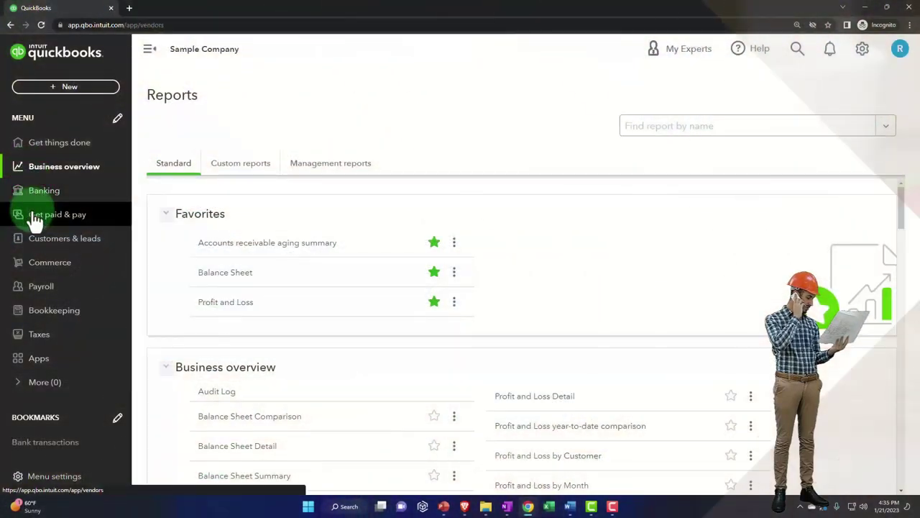
left_click(35, 214)
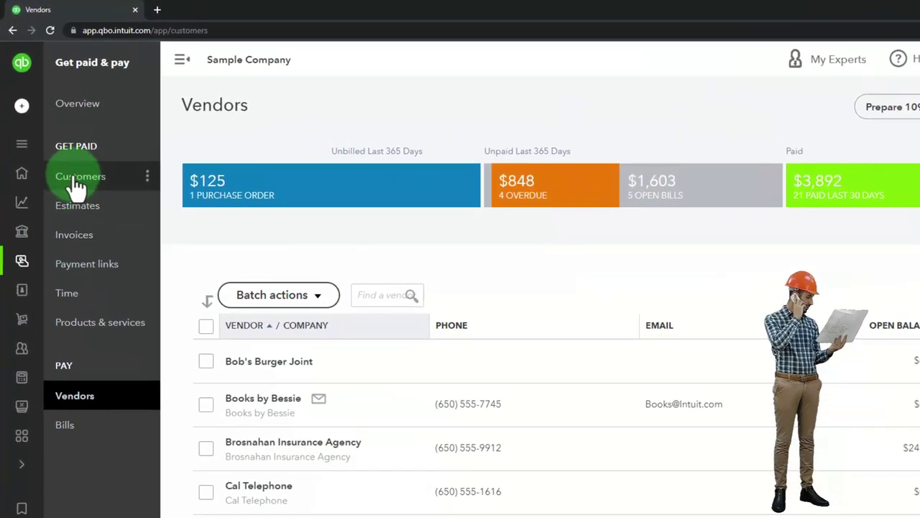
left_click(77, 186)
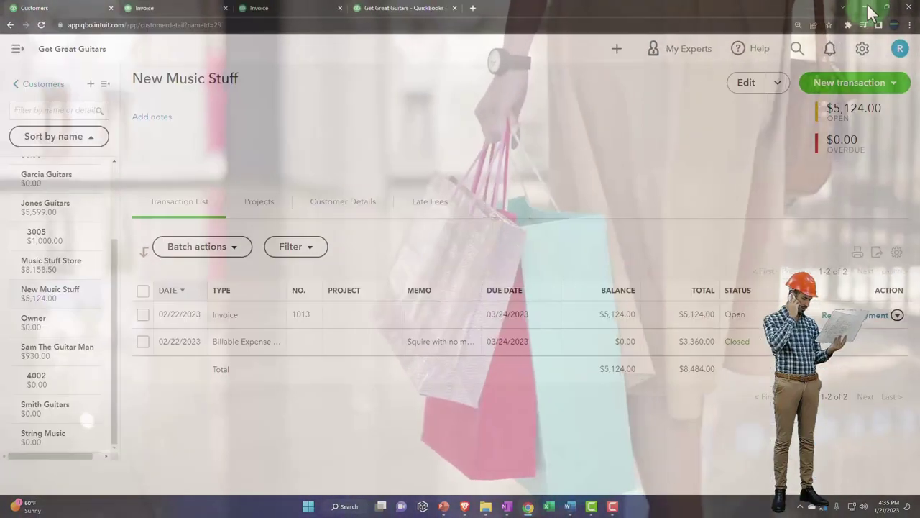
Open the All sales list for Get Great Guitars, filter it to open invoices and review the status options
left_click(16, 53)
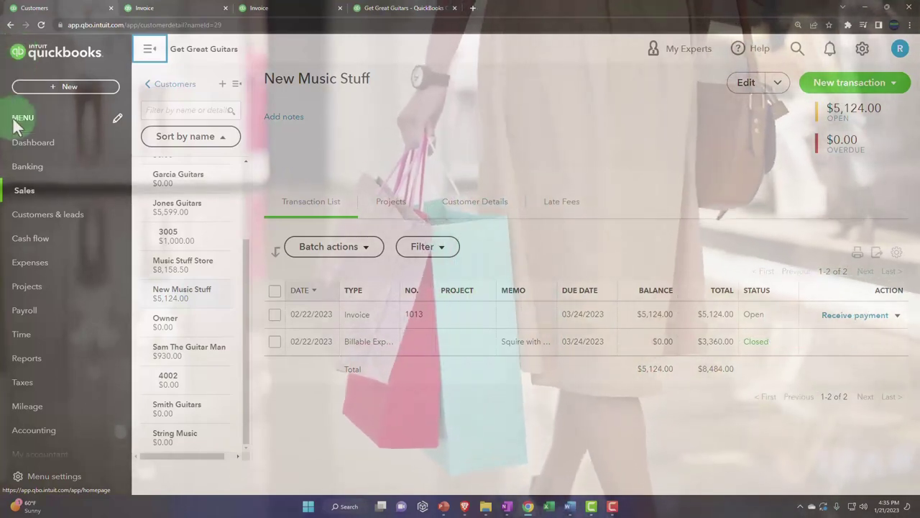
left_click(23, 193)
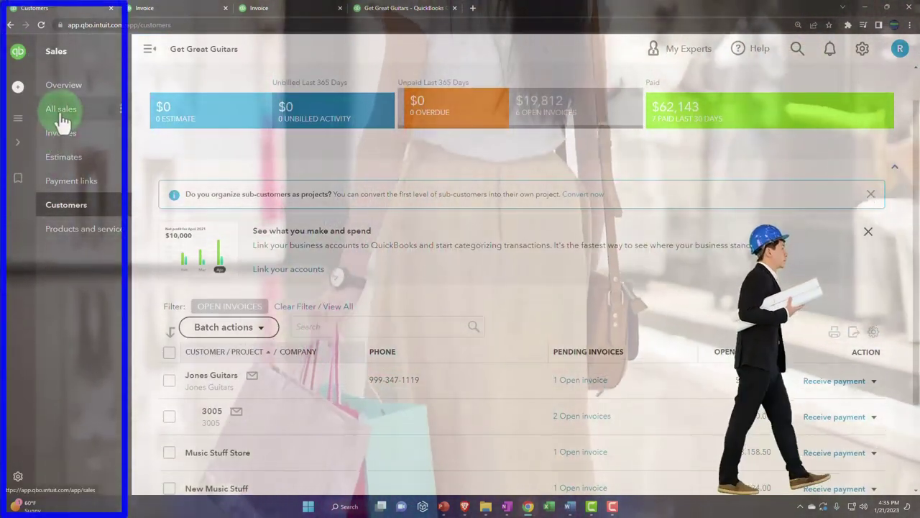
left_click(62, 111)
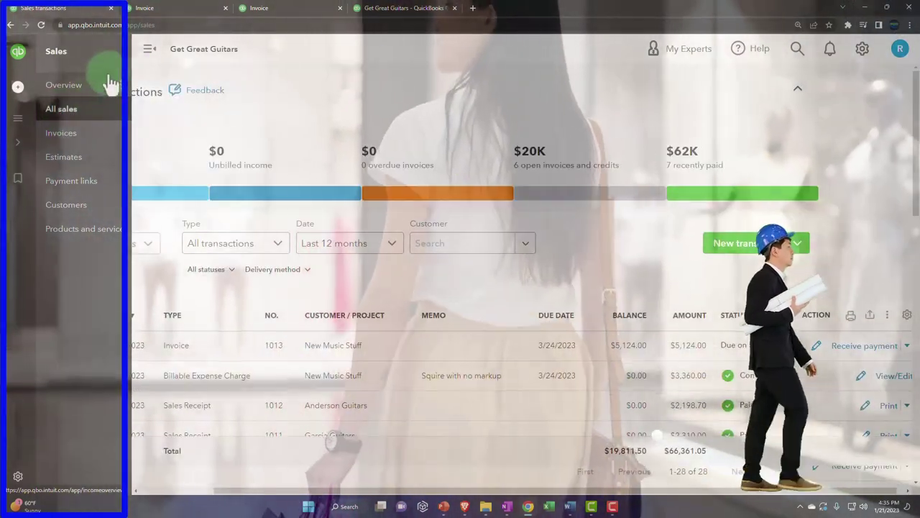
left_click(149, 49)
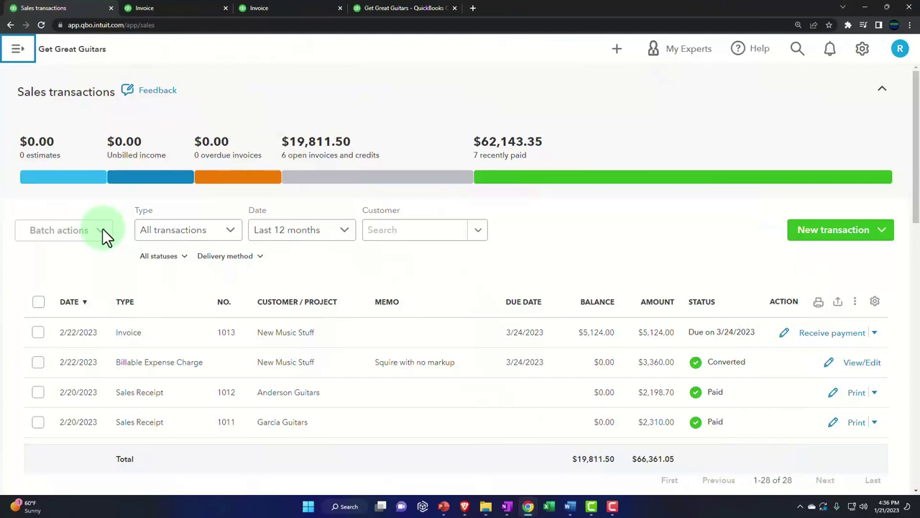
left_click(329, 181)
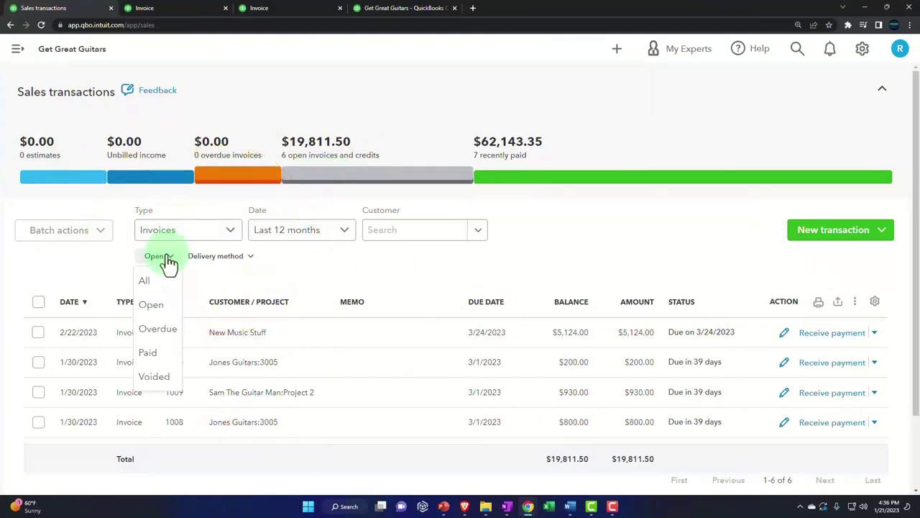
left_click(115, 272)
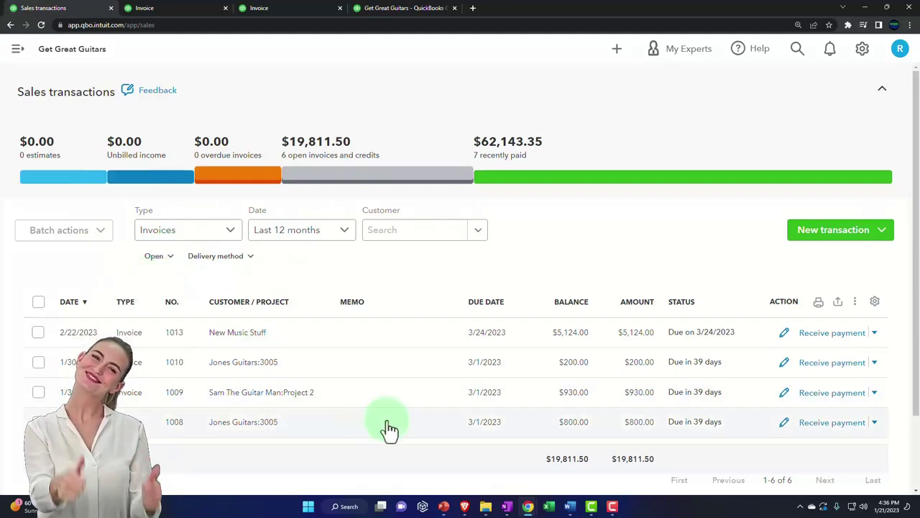
View the All sales list under Bookkeeping transactions in the Sample Company window, then return to the Get Great Guitars window
mouse_move(533, 511)
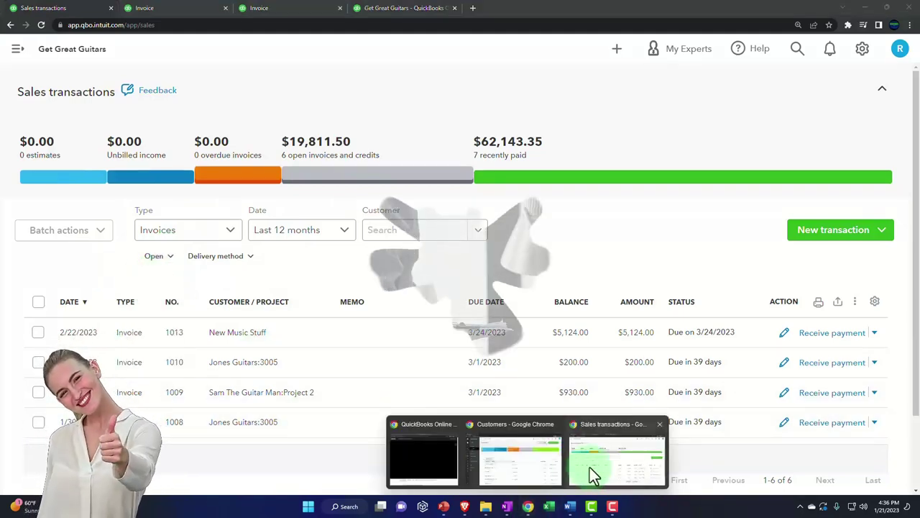
mouse_move(539, 479)
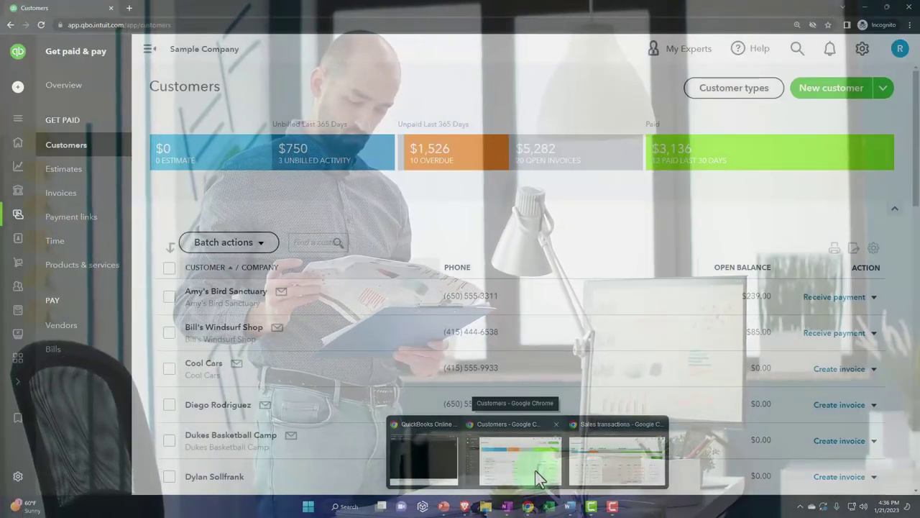
left_click(538, 476)
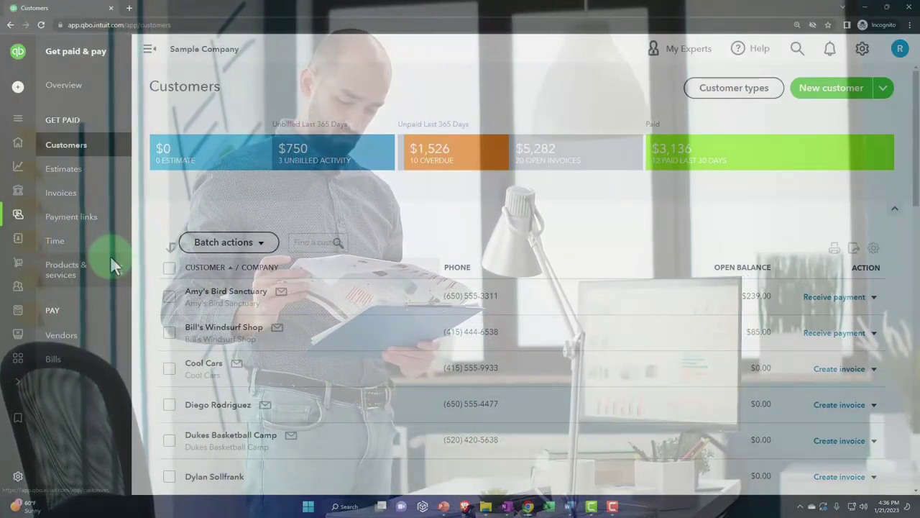
mouse_move(26, 213)
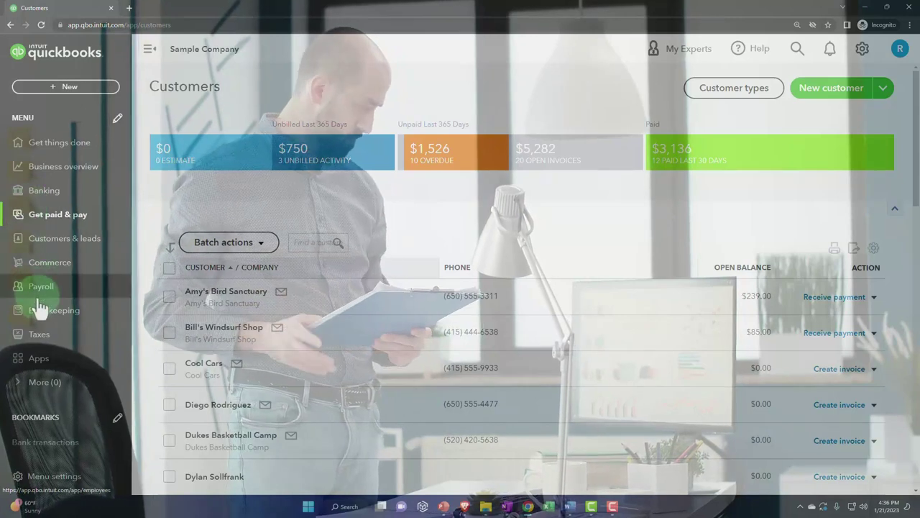
left_click(41, 315)
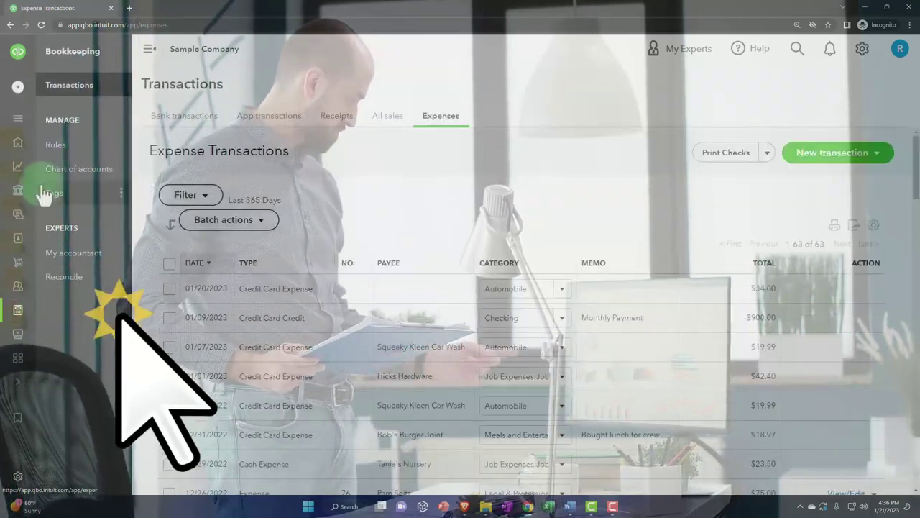
left_click(64, 87)
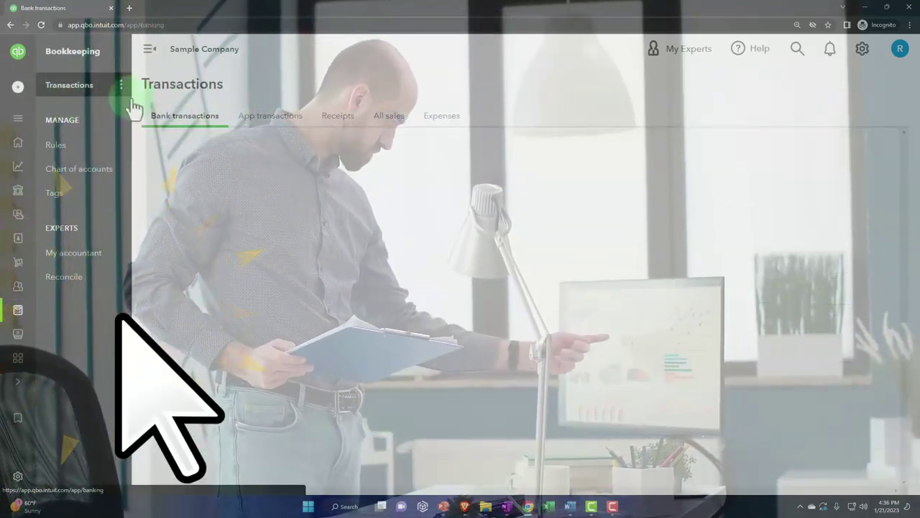
left_click(390, 127)
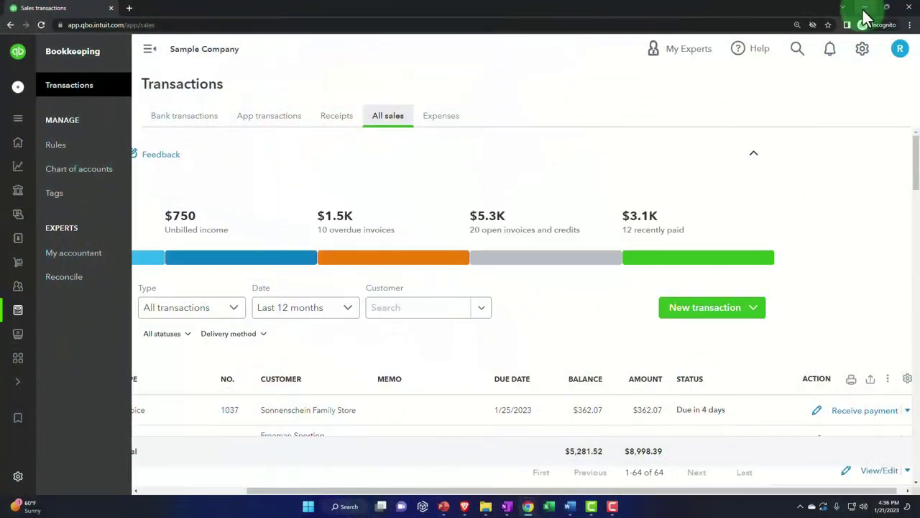
left_click(863, 8)
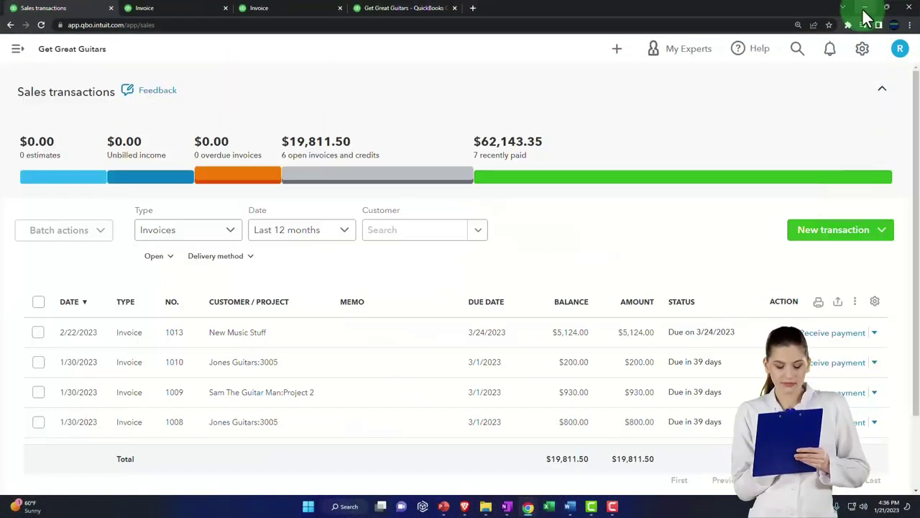
Review the Profit and Loss report and the Inventory Asset line of the Balance Sheet for Get Great Guitars
left_click(268, 12)
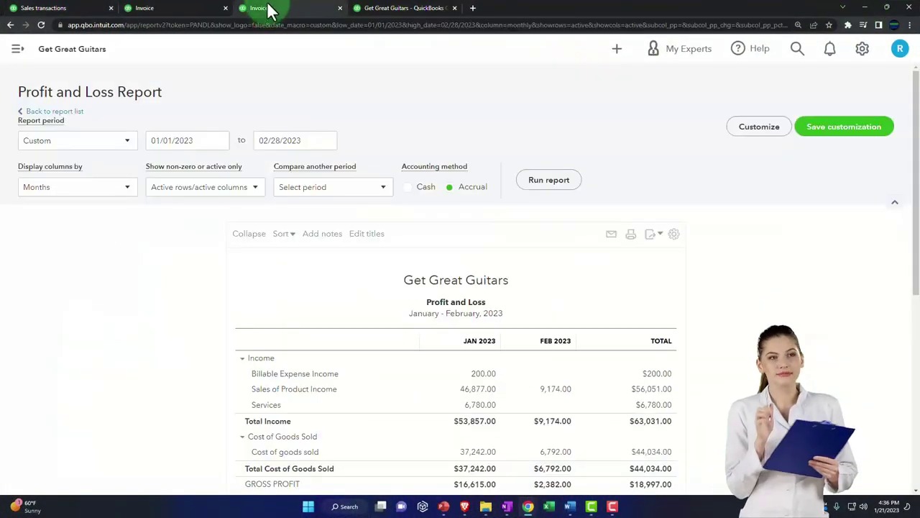
left_click(187, 10)
scroll(249, 221, "up", 2)
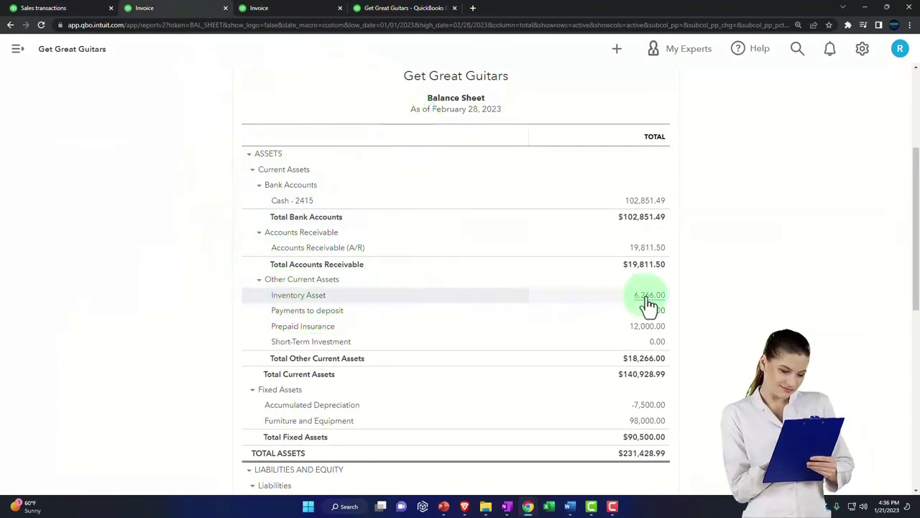
Replace the A/R Aging Summary in its browser tab with the Inventory Valuation Summary report, found by name in Reports
left_click(421, 16)
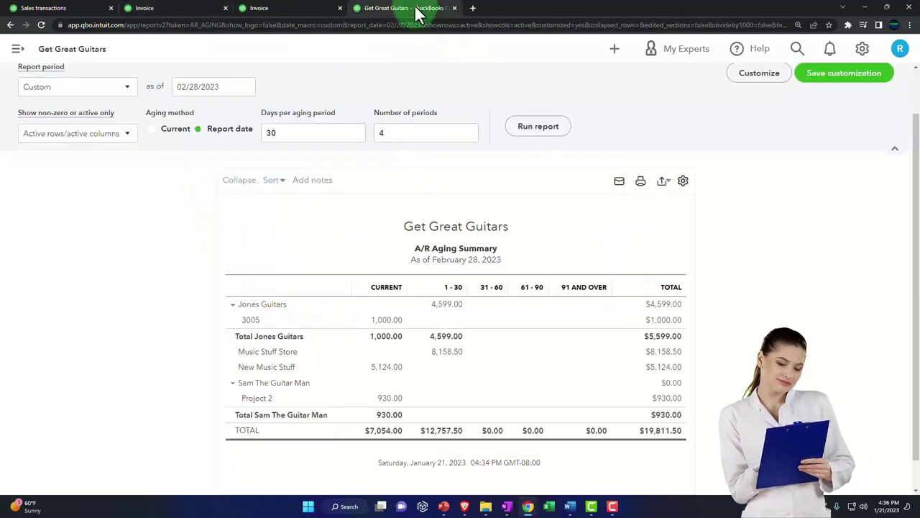
left_click(15, 50)
left_click(36, 359)
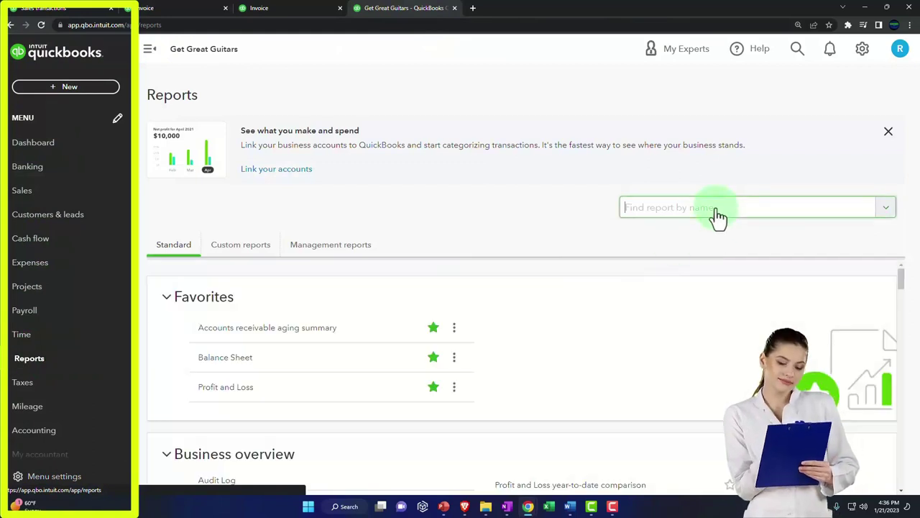
left_click(717, 209)
type("in")
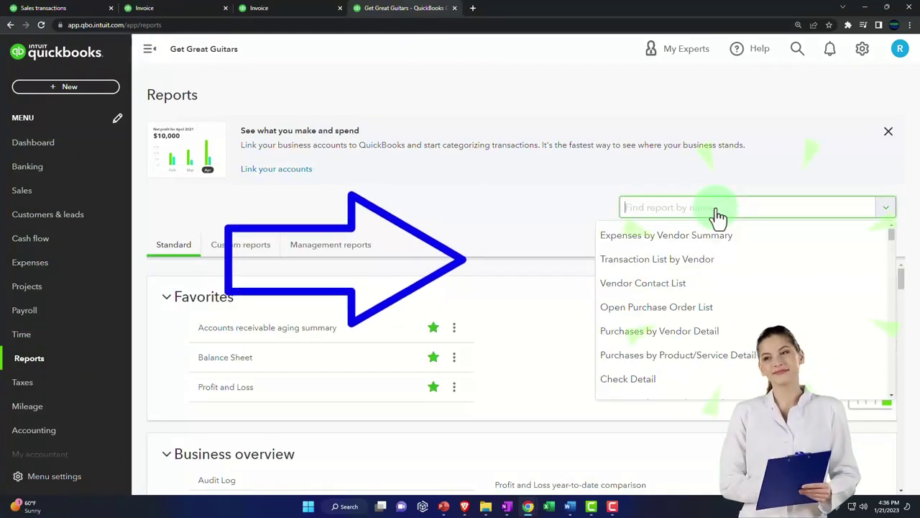
type("ve")
key("Down")
key("Return")
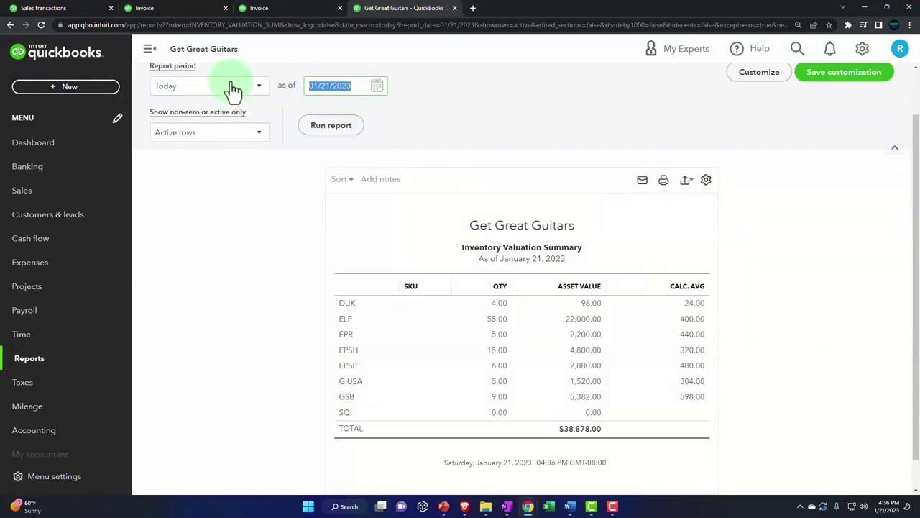
Run the Inventory Valuation Summary as of 02/28/2023 and enlarge the page with the navigation menu collapsed
key("Tab")
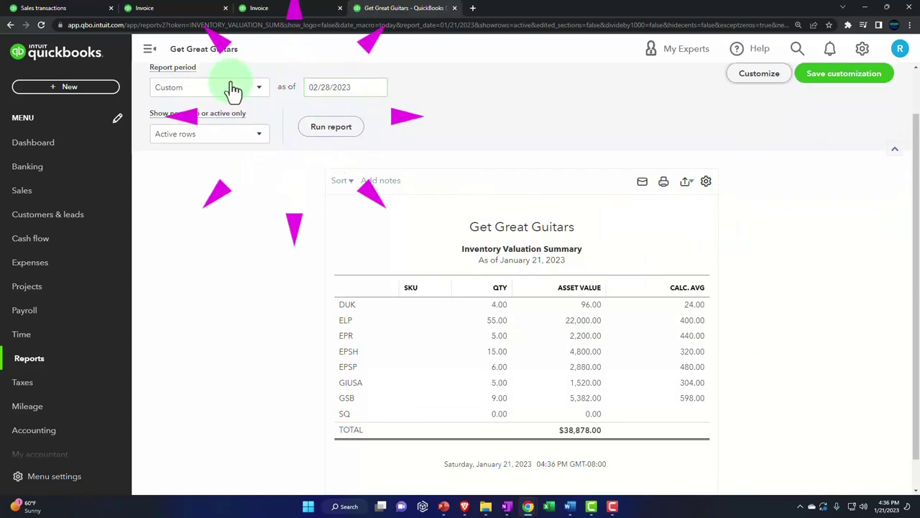
left_click(357, 142)
left_click(150, 48)
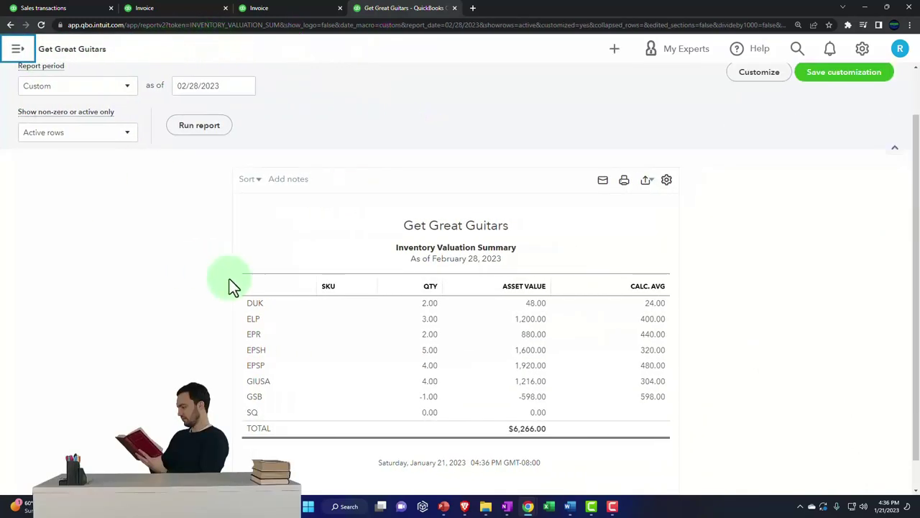
key("ctrl+plus")
scroll(244, 301, "down", 2)
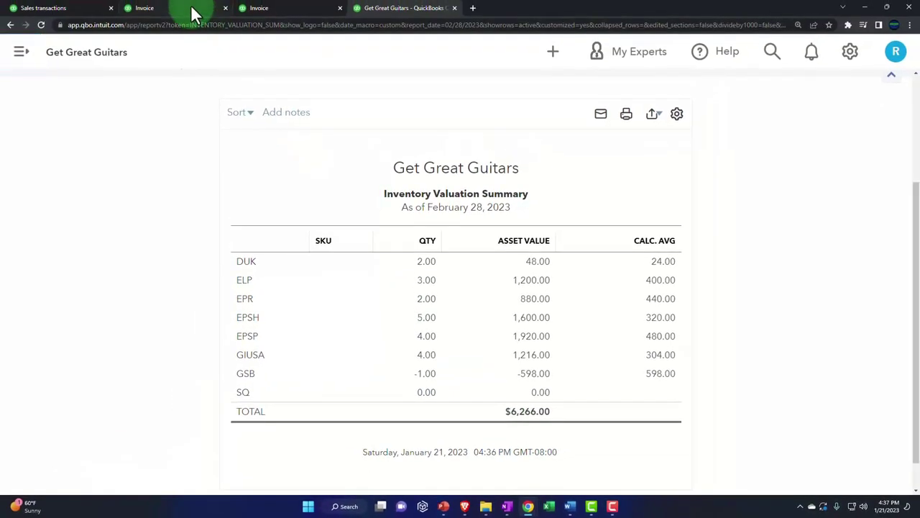
Compare the Balance Sheet's Inventory Asset amount with the total of the Inventory Valuation Summary
left_click(191, 9)
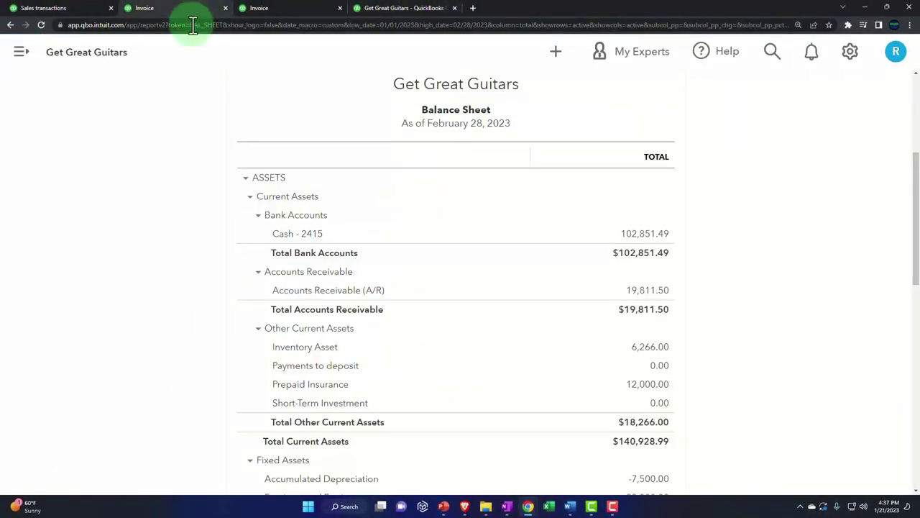
left_click(645, 353)
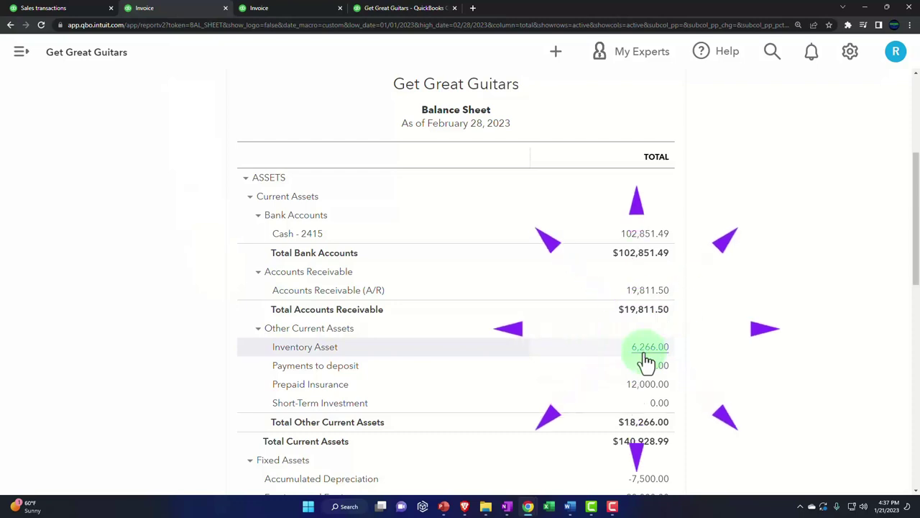
scroll(647, 363, "up", 3)
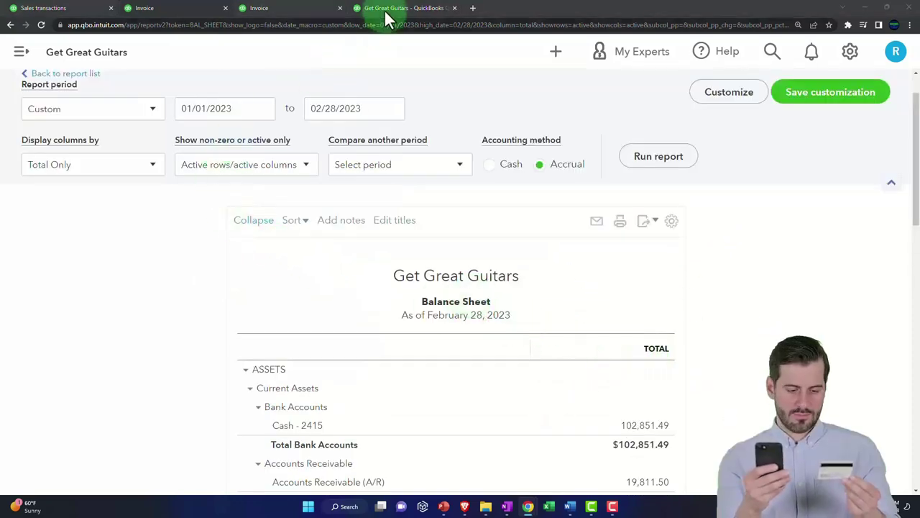
key("alt+Left")
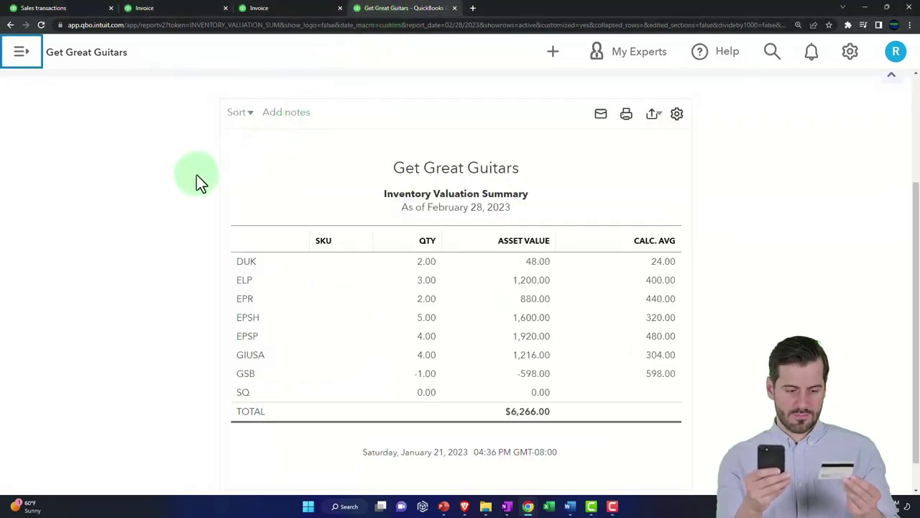
Find the Trial Balance by name in Reports and open it in place of the Inventory Valuation Summary
left_click(23, 61)
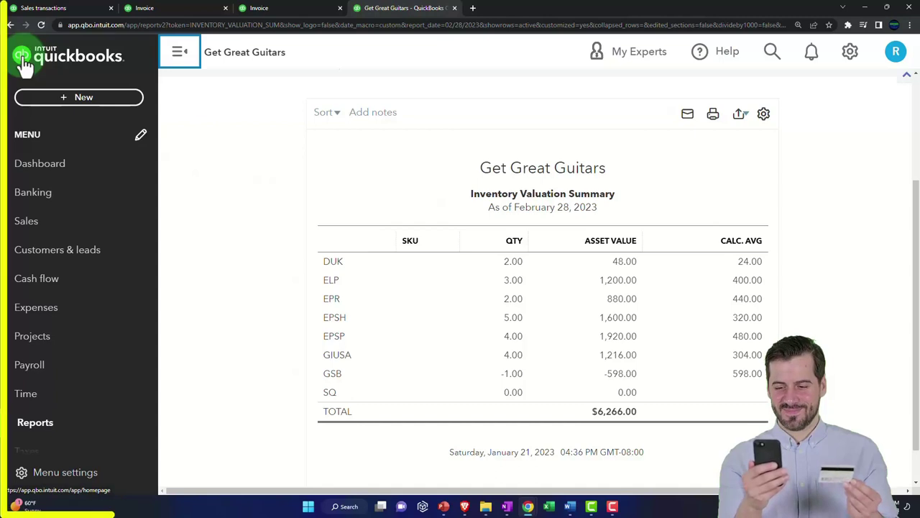
scroll(28, 223, "down", 2)
left_click(54, 286)
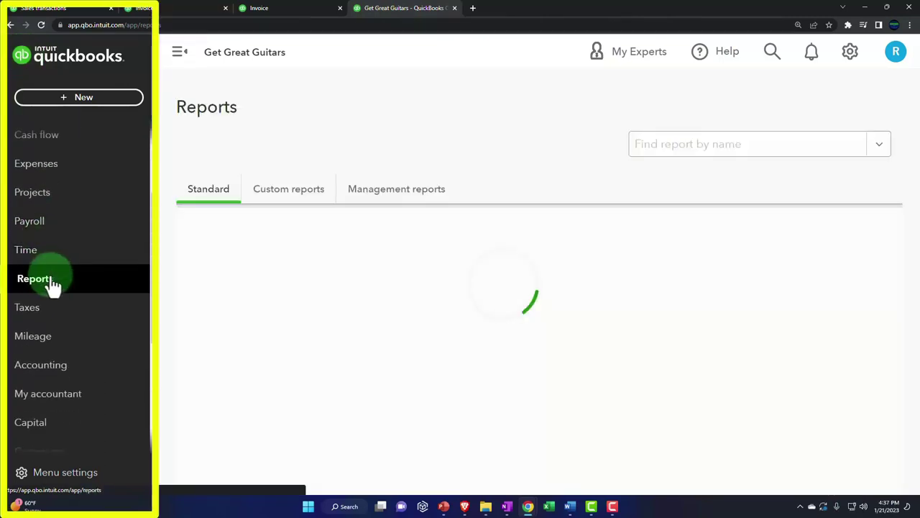
left_click(179, 55)
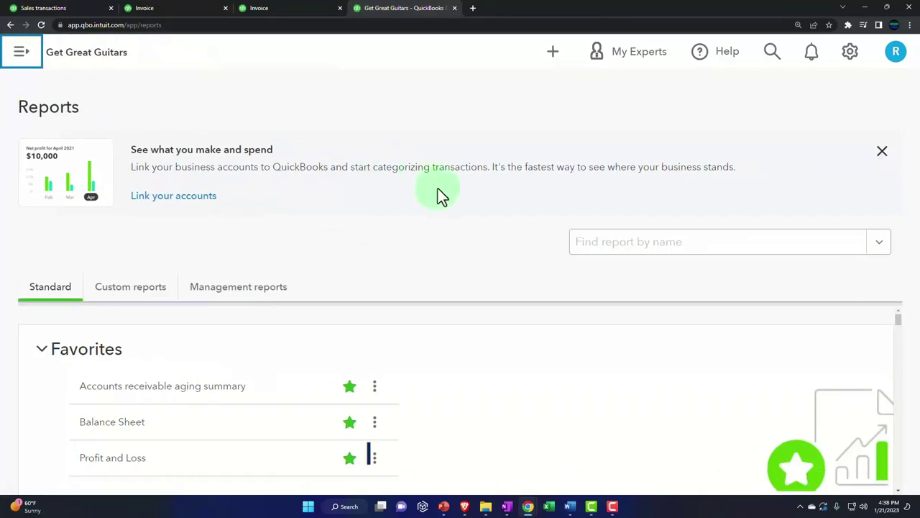
left_click(616, 248)
type("trial")
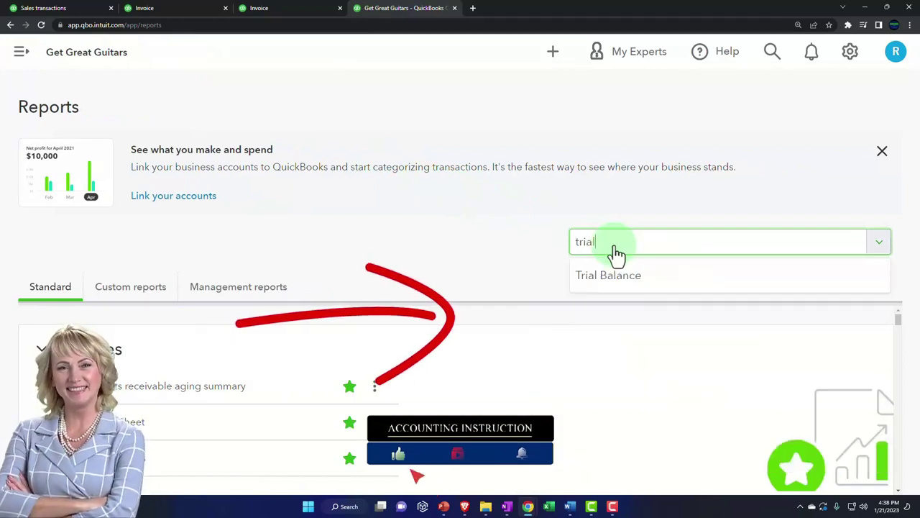
key("Return")
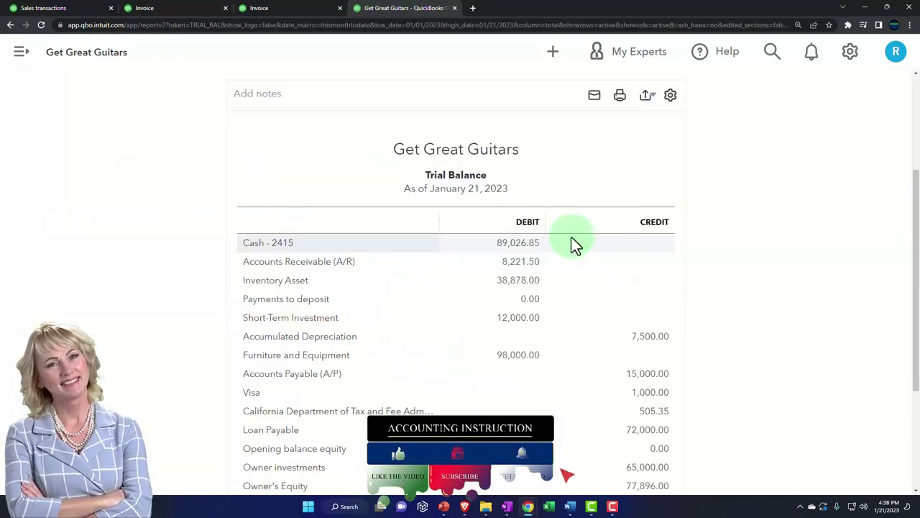
Run the Trial Balance for 01/01/2023 to 02/28/2023 with columns displayed by Months
left_click(231, 164)
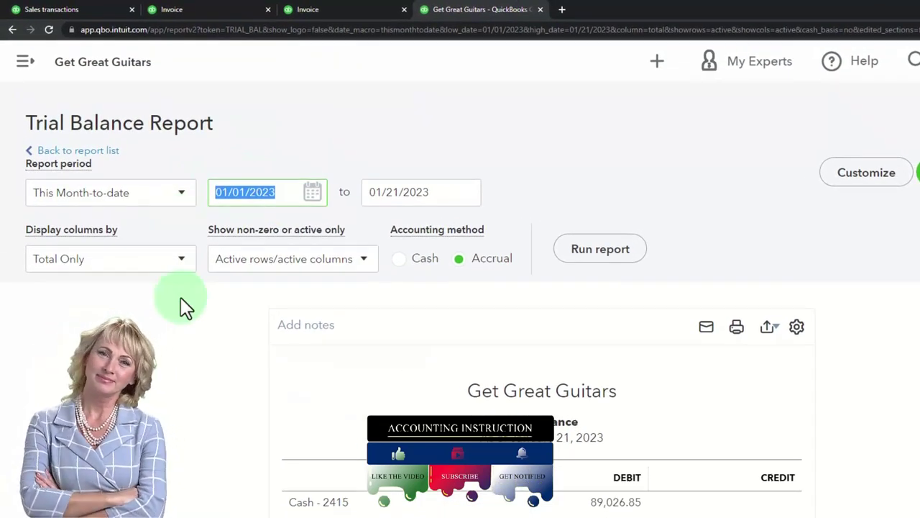
type("0")
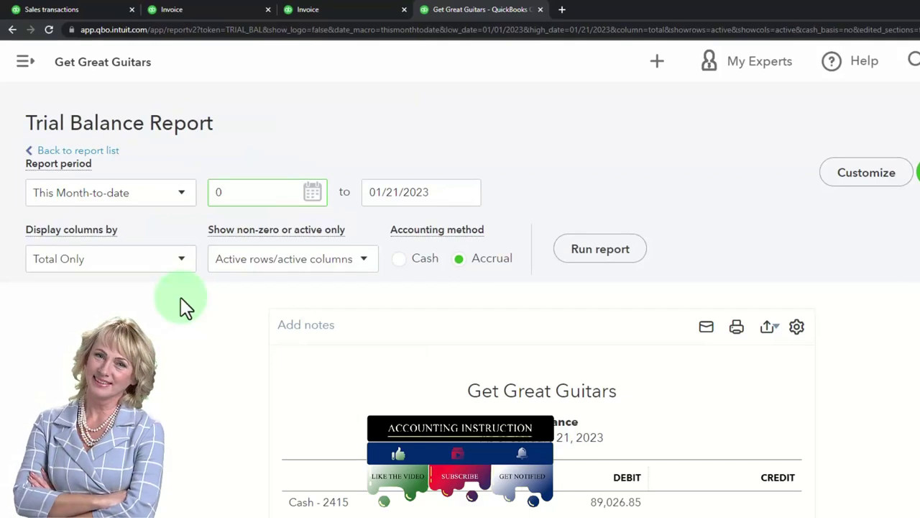
type("1")
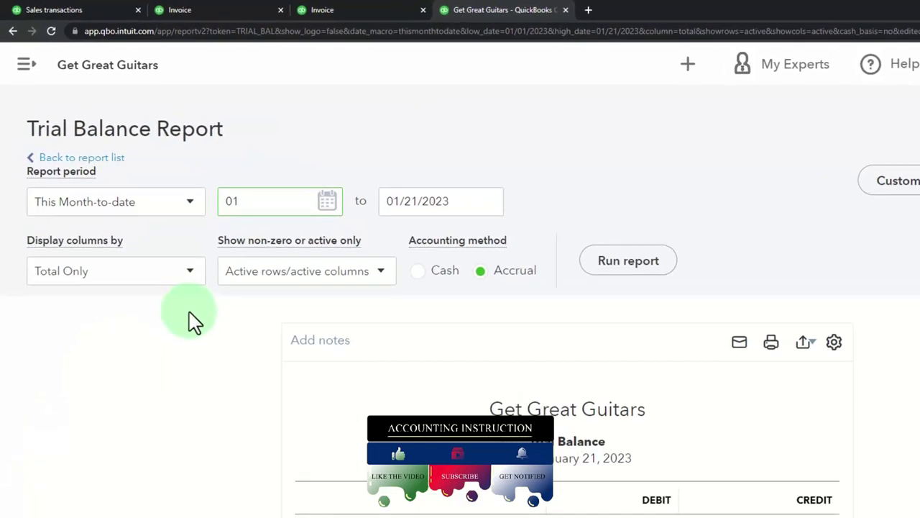
type("/01/2023")
key("Tab")
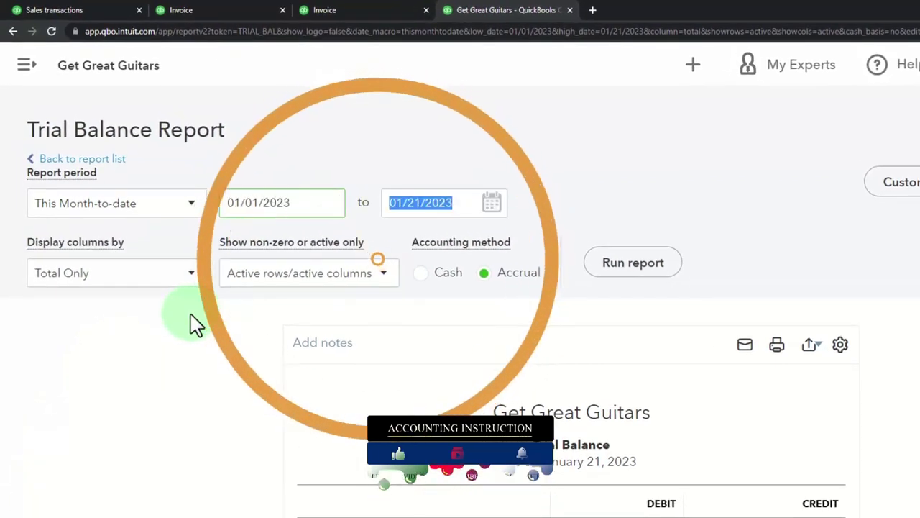
type("0")
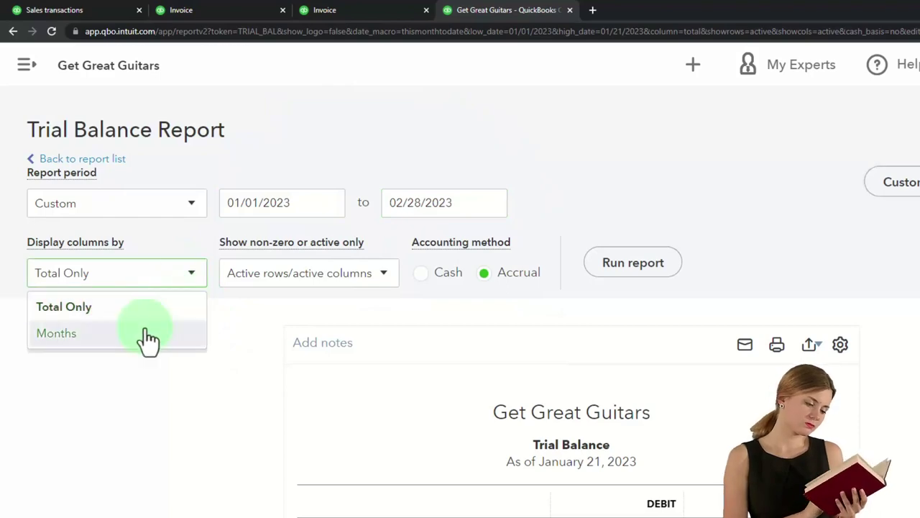
left_click(148, 335)
left_click(608, 270)
Examine the January and February account balances in the Trial Balance from Cash down to the totals
scroll(708, 259, "down", 5)
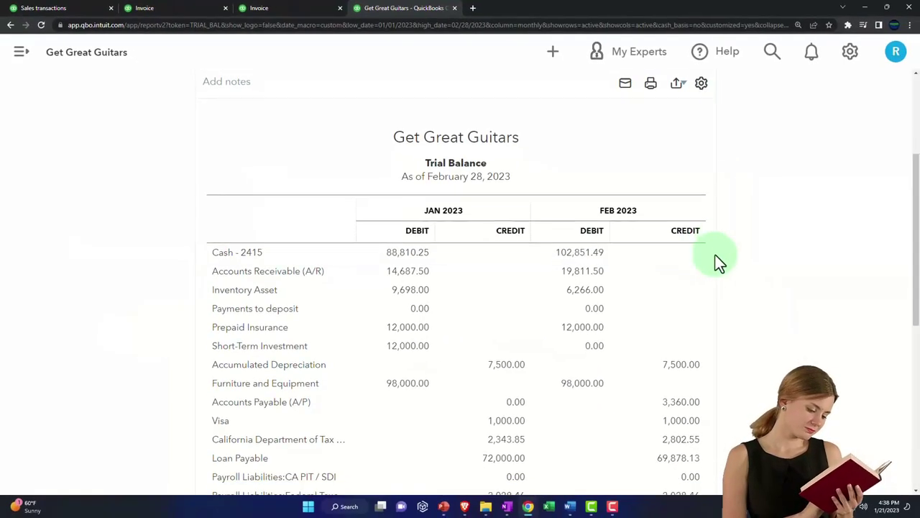
scroll(719, 261, "down", 2)
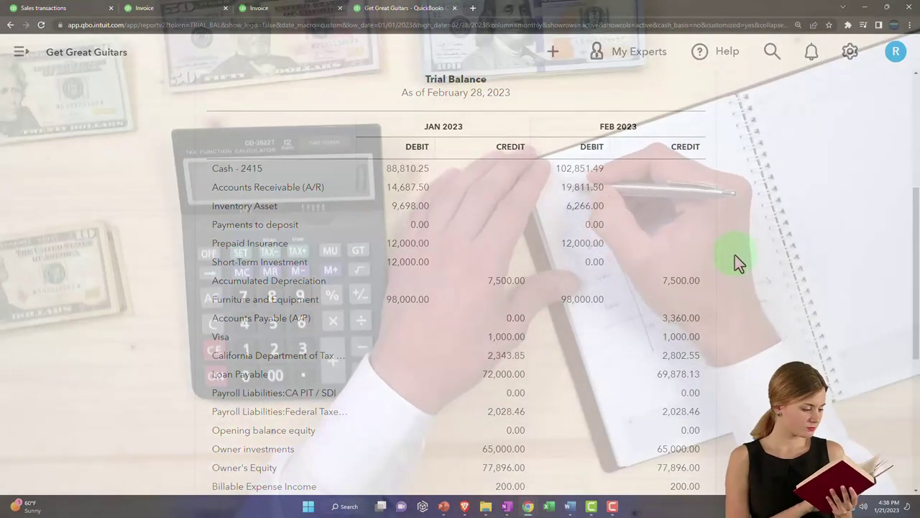
key("ctrl+plus")
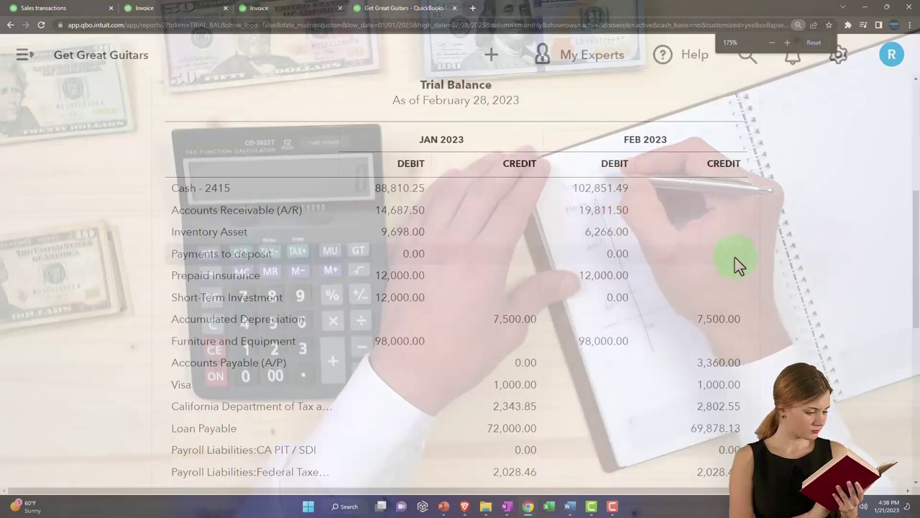
scroll(809, 273, "up", 2)
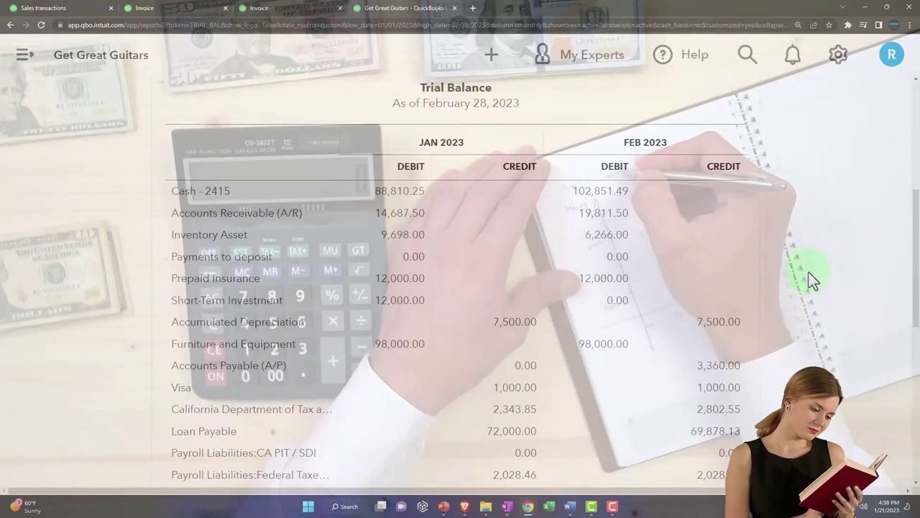
scroll(810, 279, "down", 2)
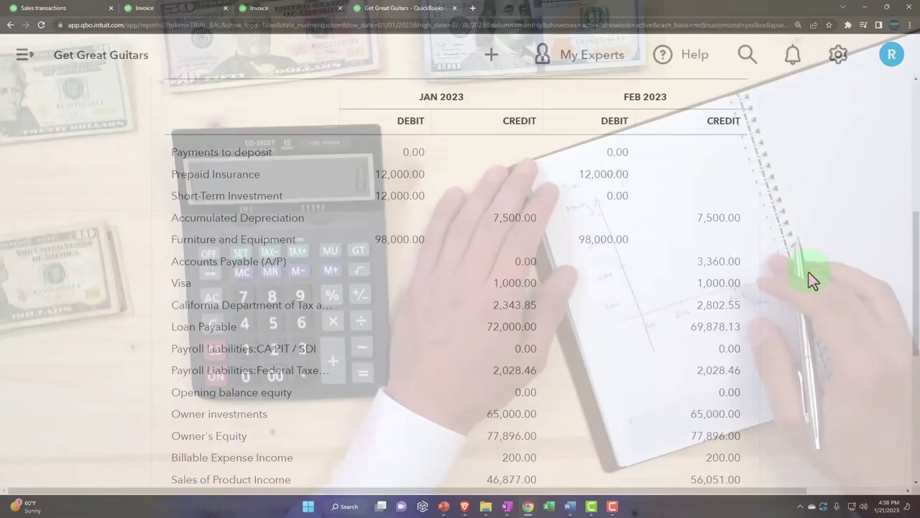
scroll(810, 279, "down", 3)
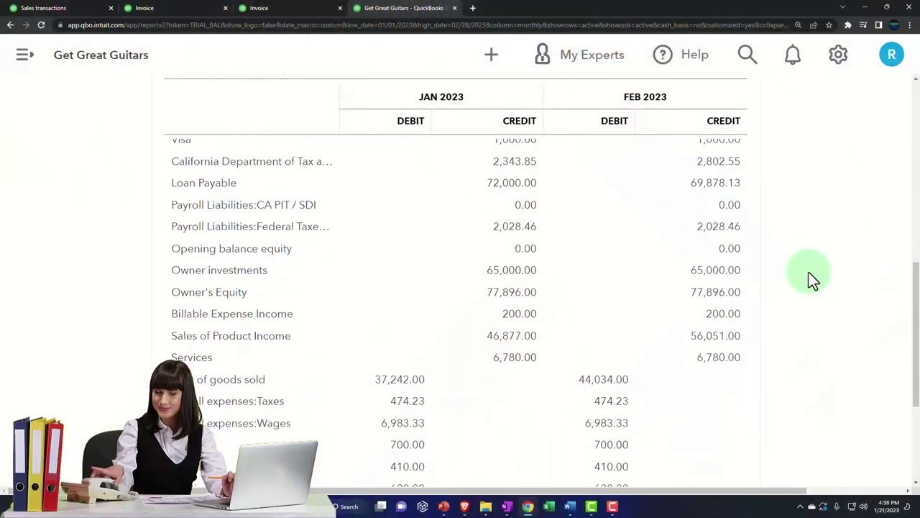
scroll(811, 279, "down", 1)
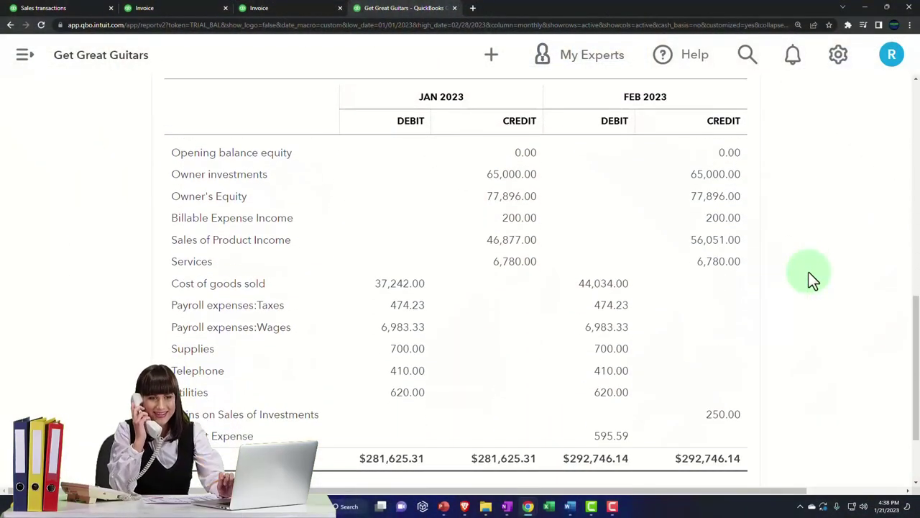